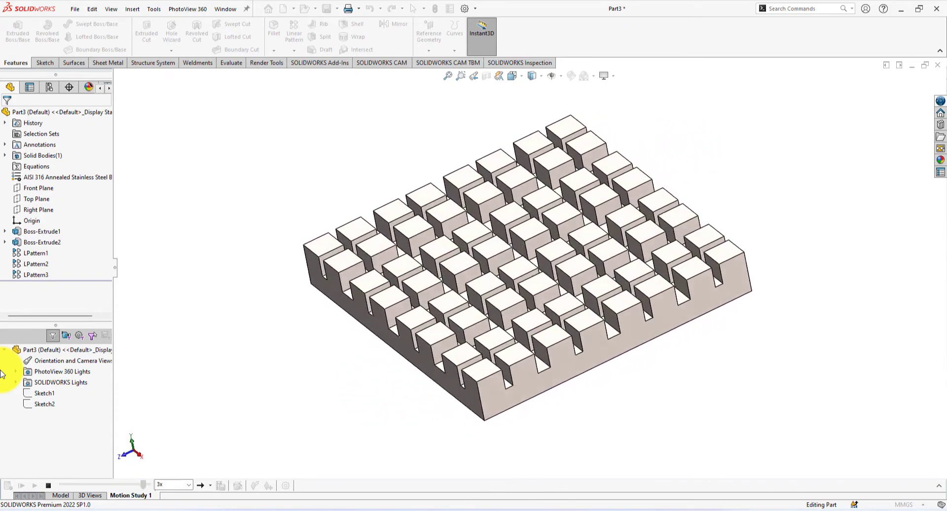
# Step: Replay the finished grid plate's rotation animation, then close the demo part
pyautogui.click(22, 485)
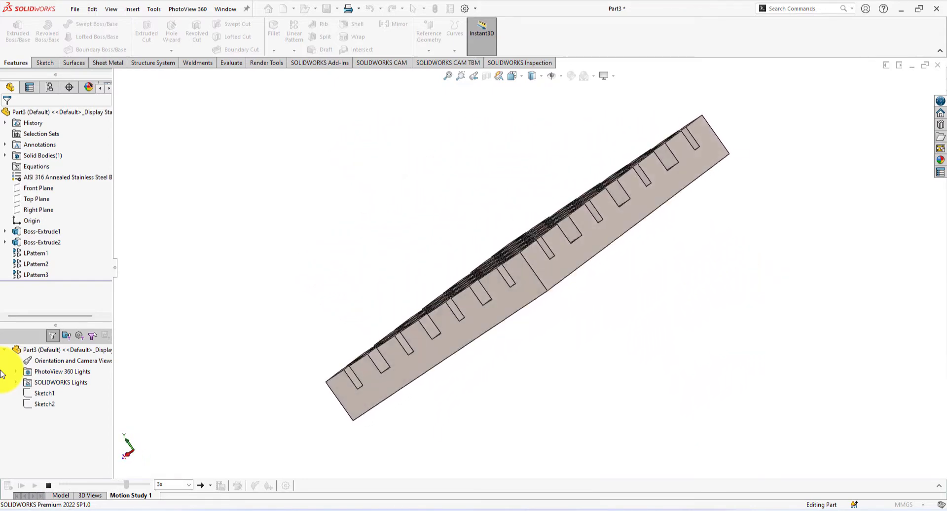
pyautogui.click(704, 383)
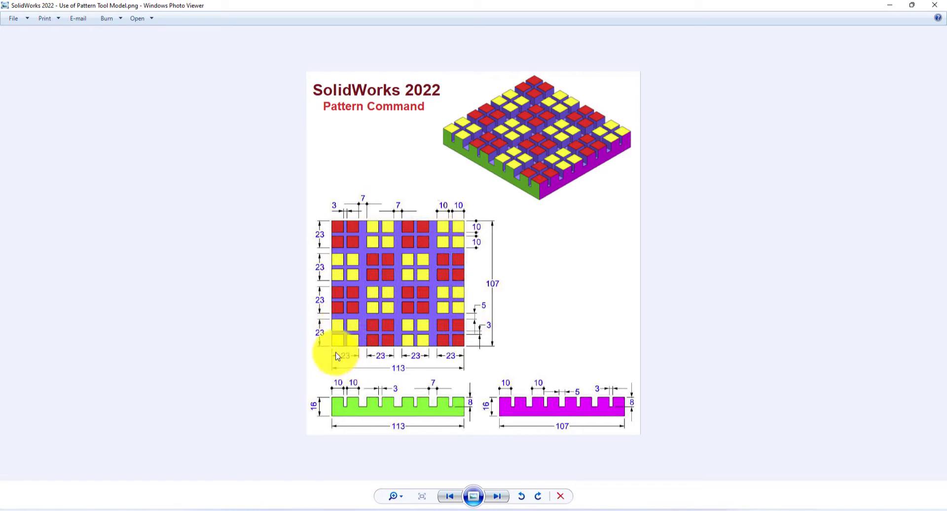
# Step: Create a new part document
pyautogui.click(698, 506)
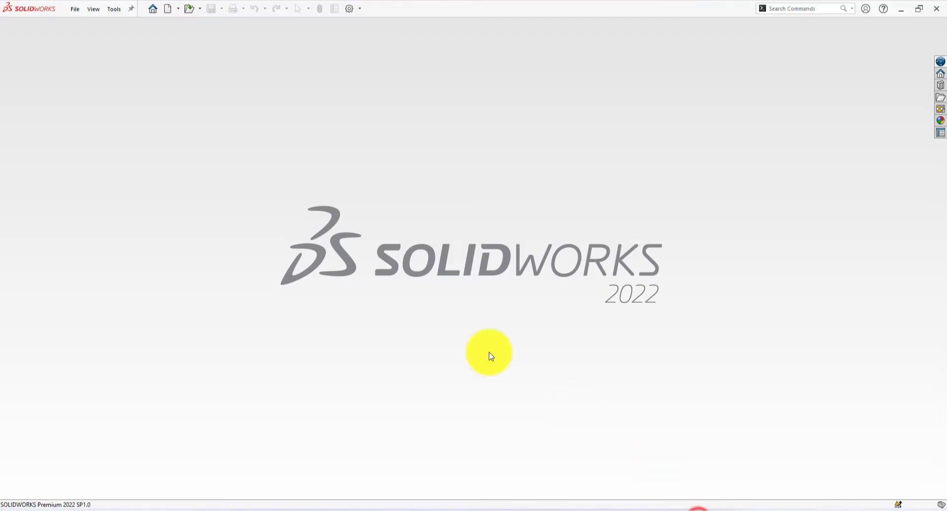
pyautogui.click(169, 11)
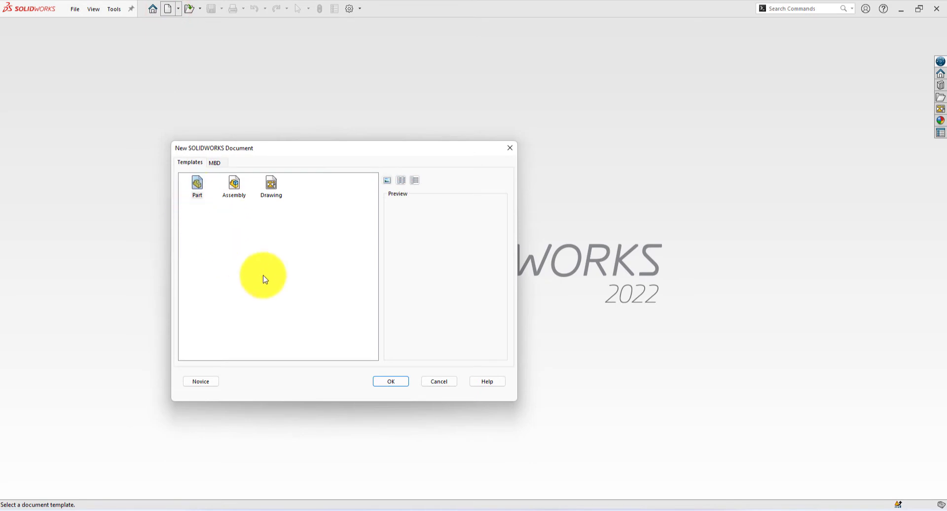
pyautogui.click(397, 382)
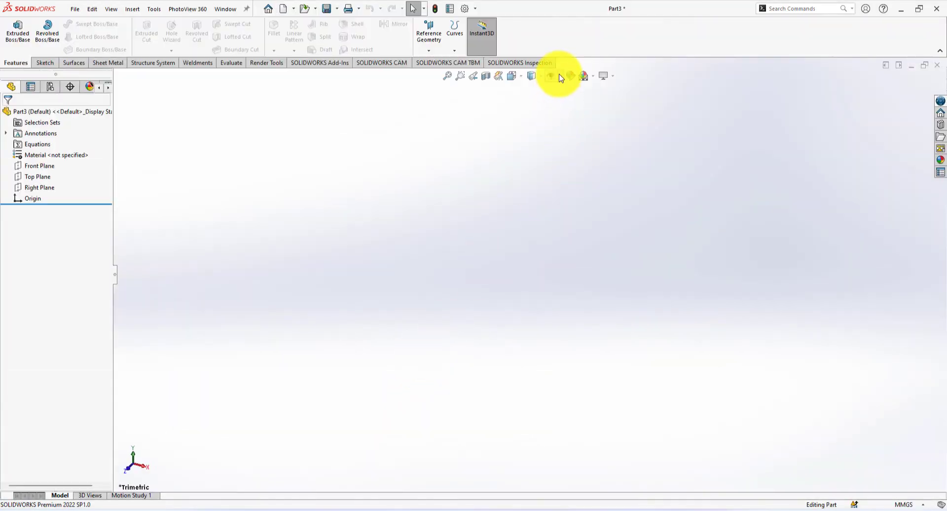
# Step: Apply the Plain White scene background to the new part's viewport
pyautogui.click(560, 78)
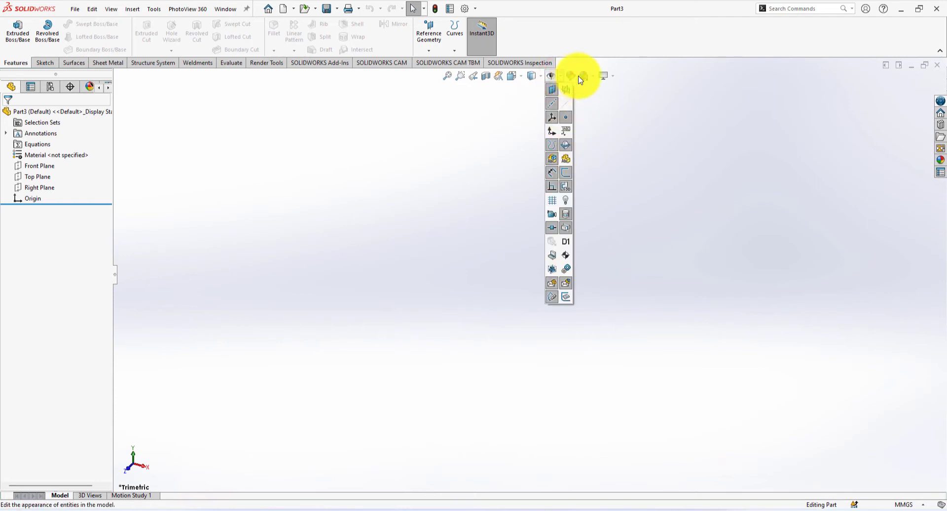
pyautogui.click(593, 76)
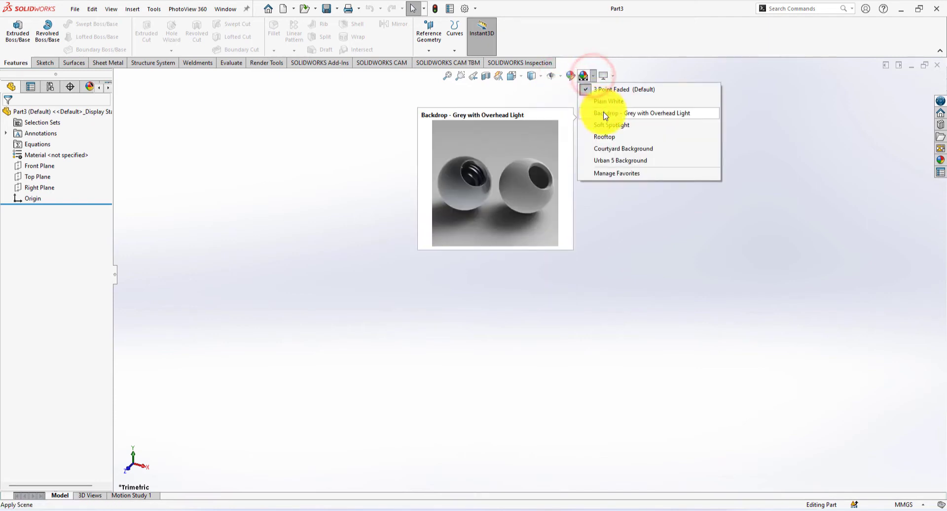
pyautogui.click(611, 101)
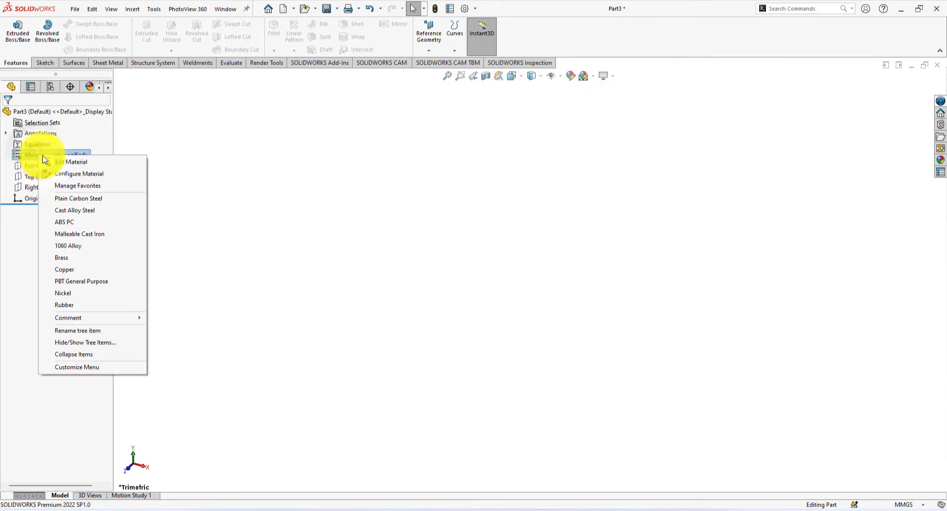
# Step: Assign AISI 316 Annealed Stainless Steel Bar from the Steel library as Part3's material
pyautogui.click(61, 161)
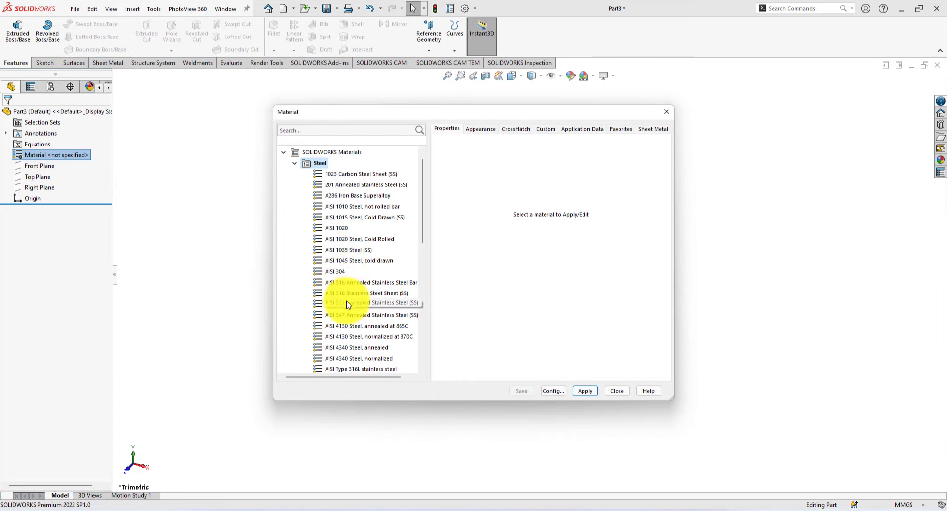
pyautogui.moveTo(347, 303); pyautogui.dragTo(371, 322)
pyautogui.click(350, 282)
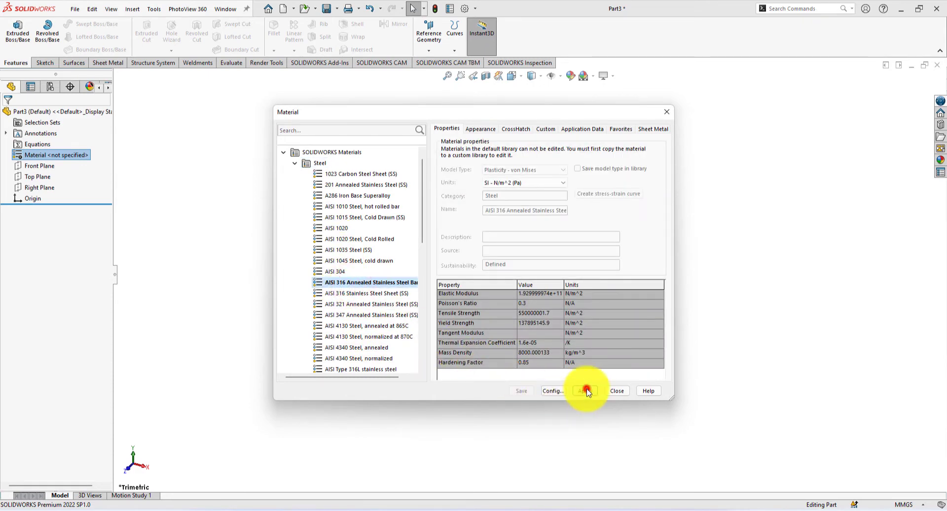
pyautogui.click(620, 390)
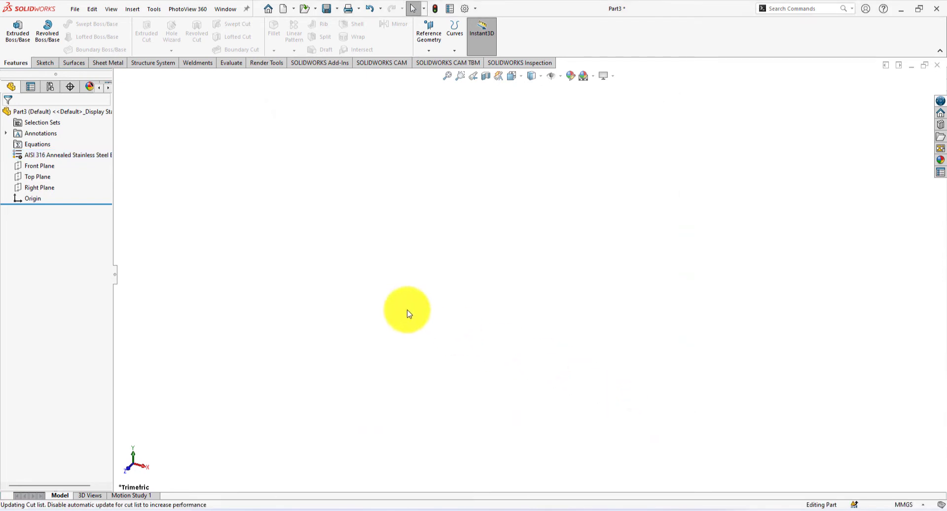
# Step: On a Top Plane sketch, draw a center rectangle anchored at the origin
pyautogui.click(46, 167)
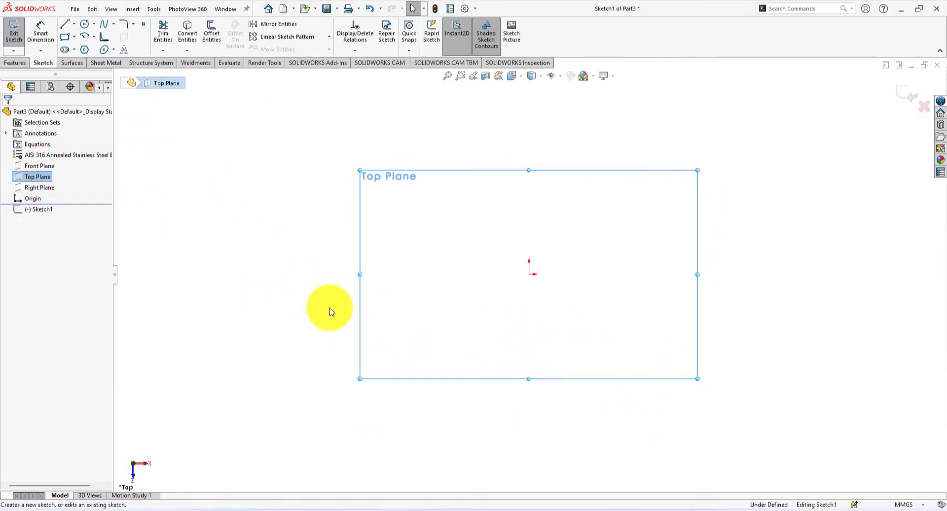
pyautogui.hotkey('alt', 'Tab')
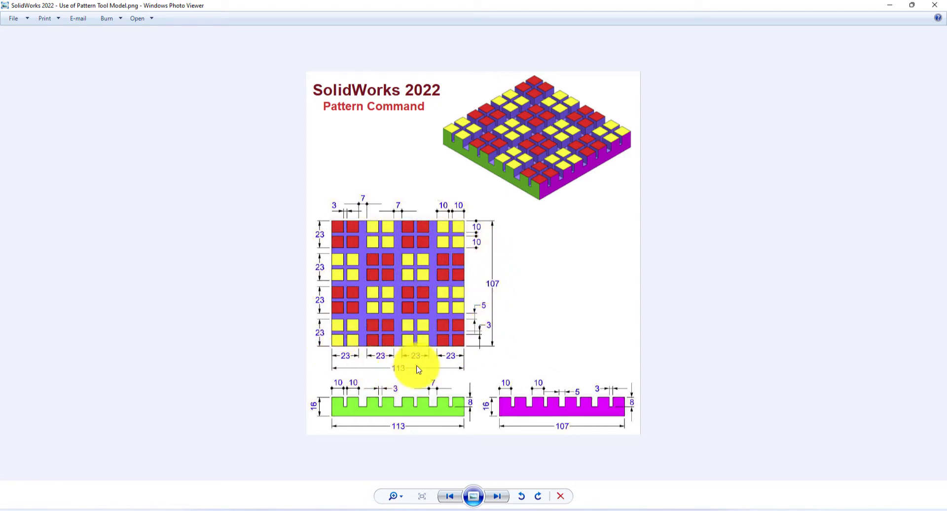
pyautogui.hotkey('alt', 'Tab')
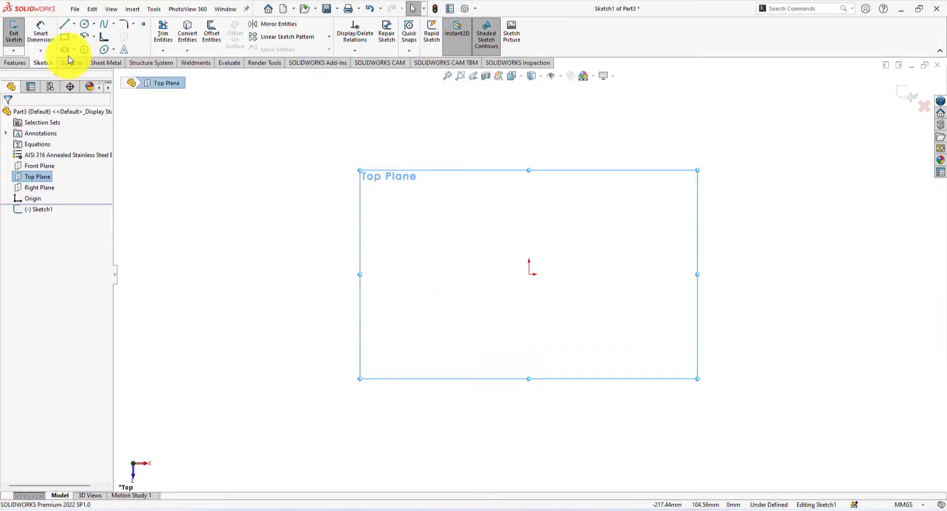
pyautogui.click(75, 37)
pyautogui.click(87, 59)
pyautogui.click(529, 274)
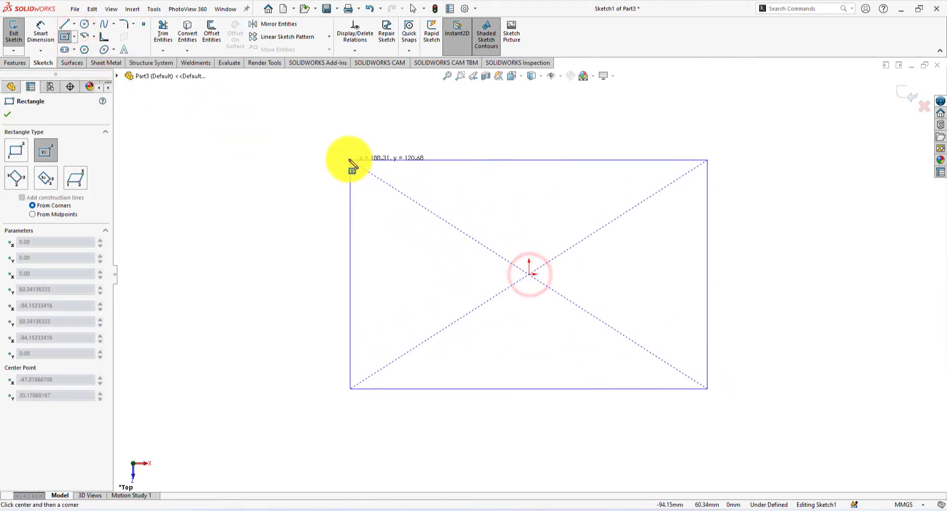
pyautogui.click(348, 158)
# Step: Dimension the rectangle's right edge to a 107 mm height
pyautogui.click(41, 29)
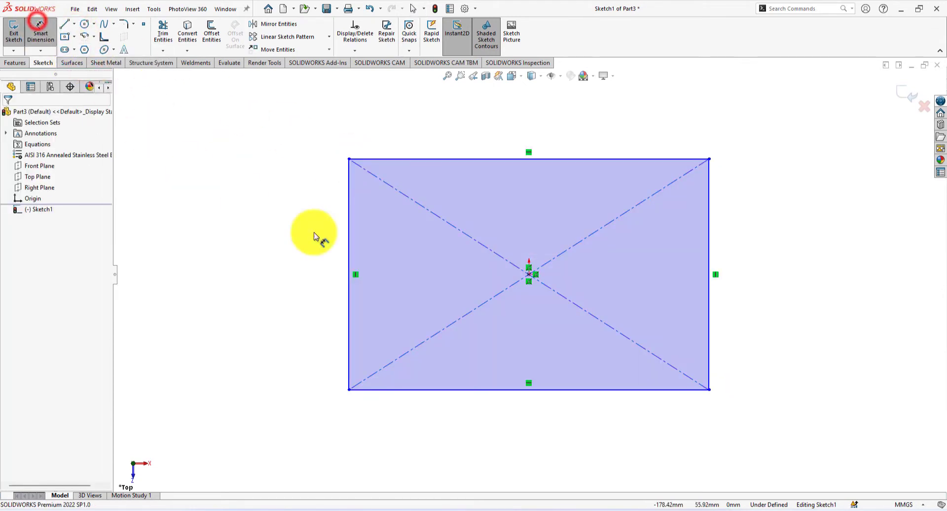
pyautogui.click(709, 303)
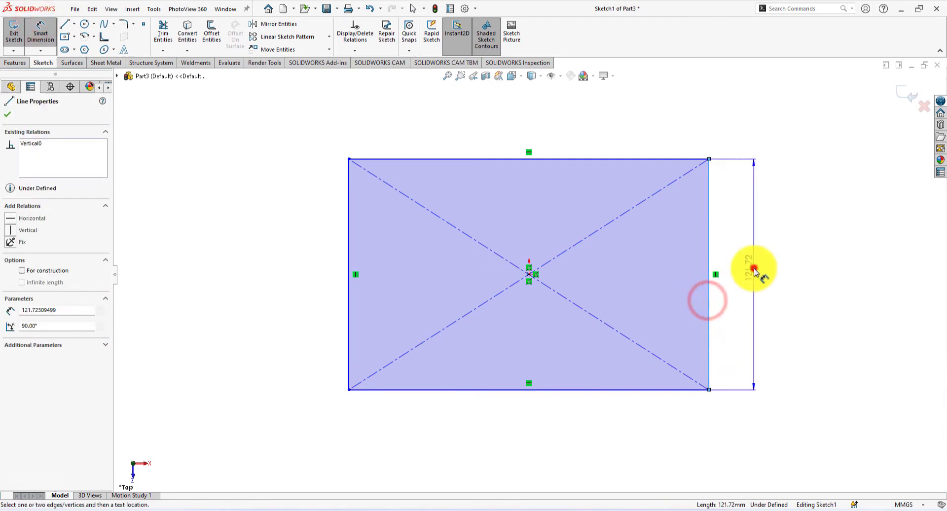
pyautogui.click(754, 271)
pyautogui.hotkey('alt', 'Tab')
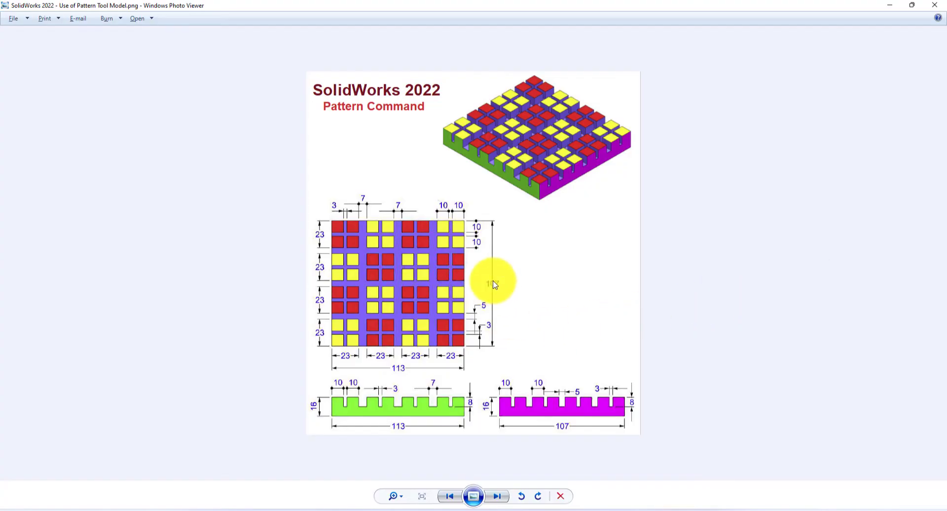
pyautogui.hotkey('alt', 'Tab')
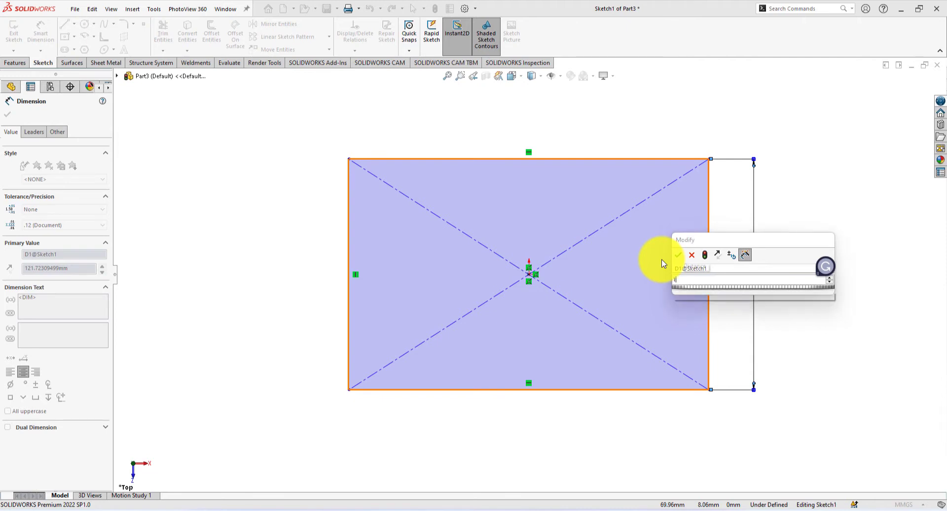
pyautogui.write('107')
pyautogui.press('Return')
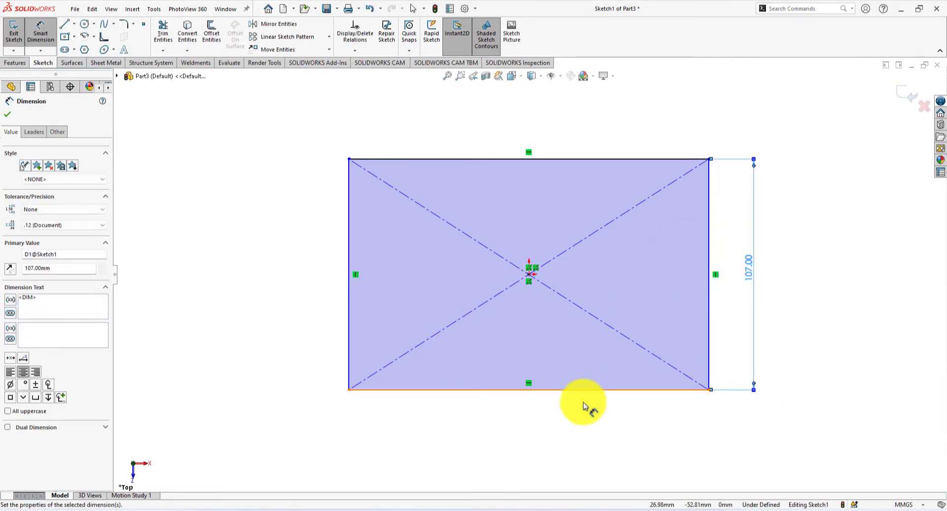
# Step: Dimension the bottom edge to a 113 mm width, fully defining the sketch
pyautogui.click(580, 389)
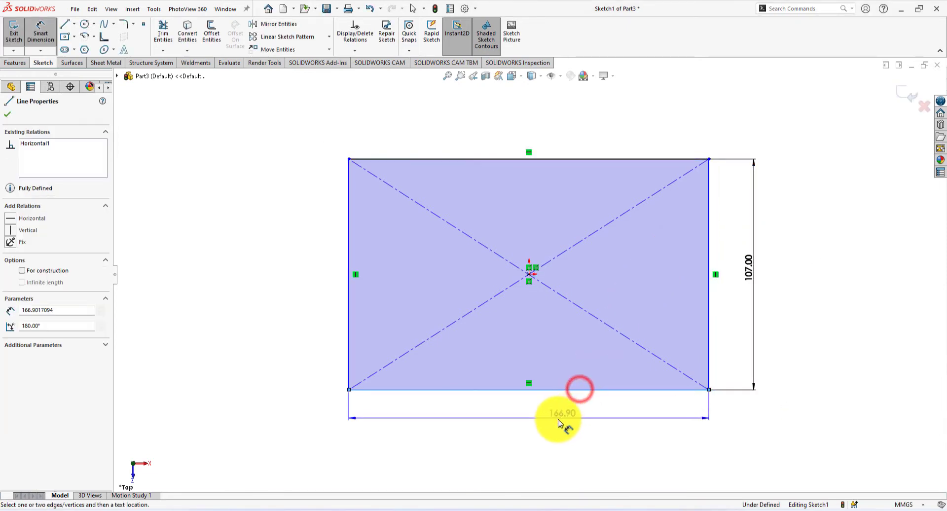
pyautogui.click(528, 420)
pyautogui.hotkey('alt', 'Tab')
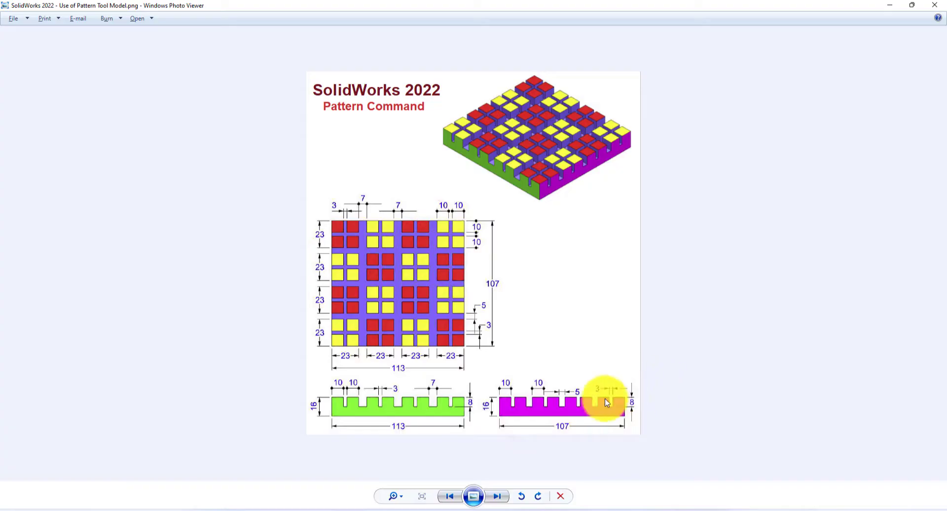
pyautogui.hotkey('alt', 'Tab')
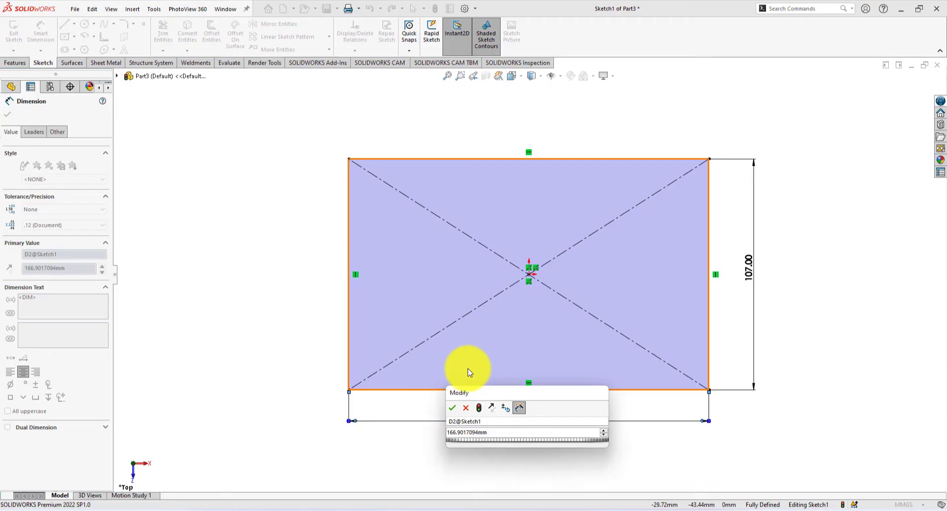
pyautogui.write('113')
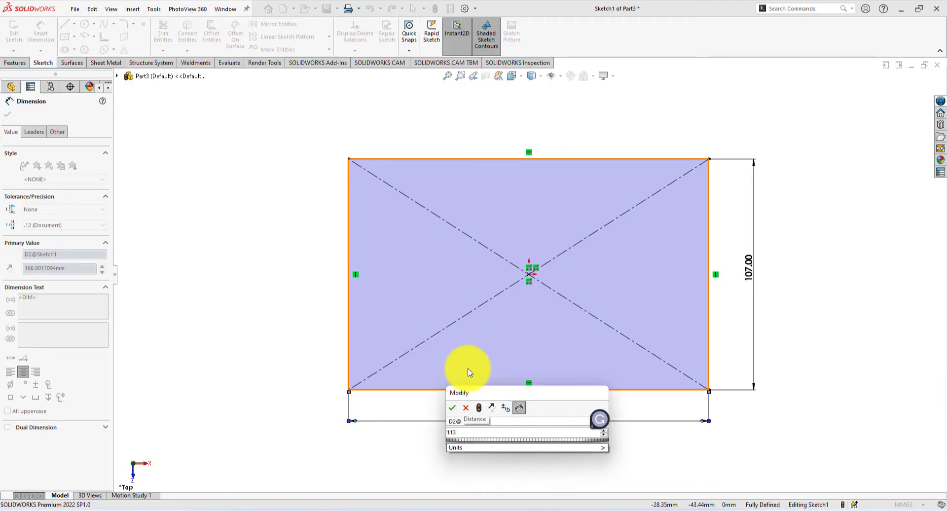
pyautogui.press('Return')
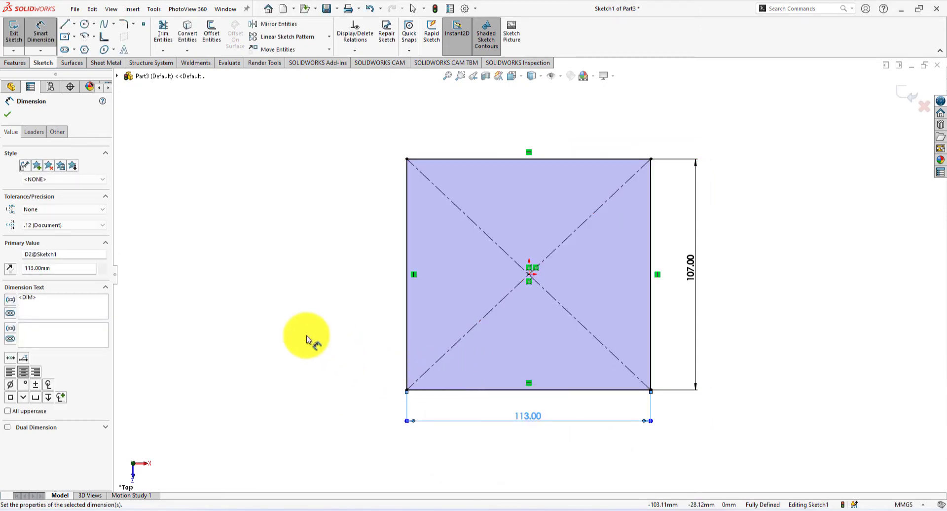
pyautogui.hotkey('alt', 'Tab')
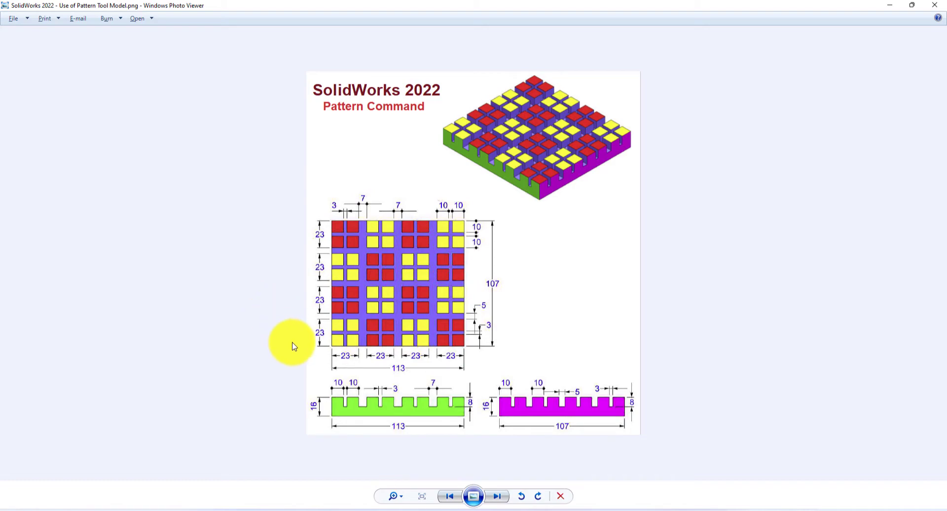
pyautogui.hotkey('alt', 'Tab')
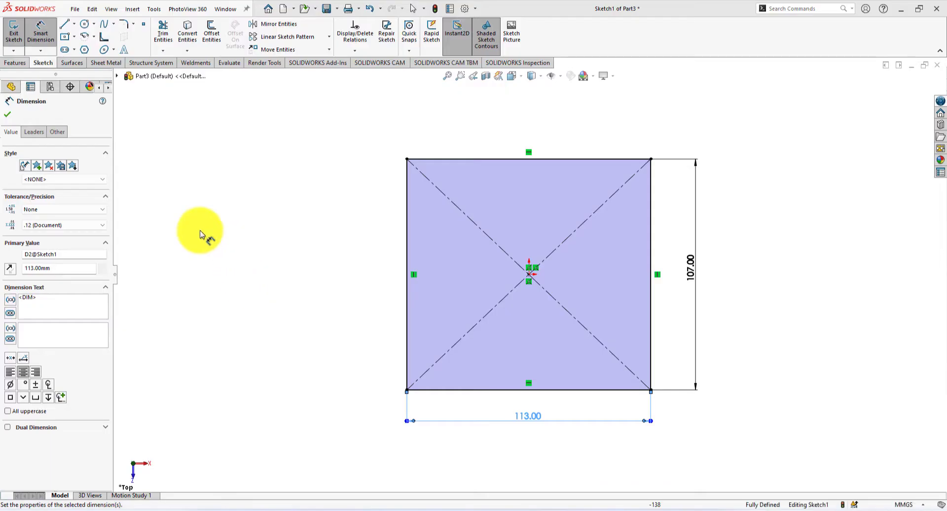
pyautogui.click(11, 63)
# Step: Extrude the rectangle 8 mm deep (entered as 16-8) to create Boss-Extrude1
pyautogui.click(17, 34)
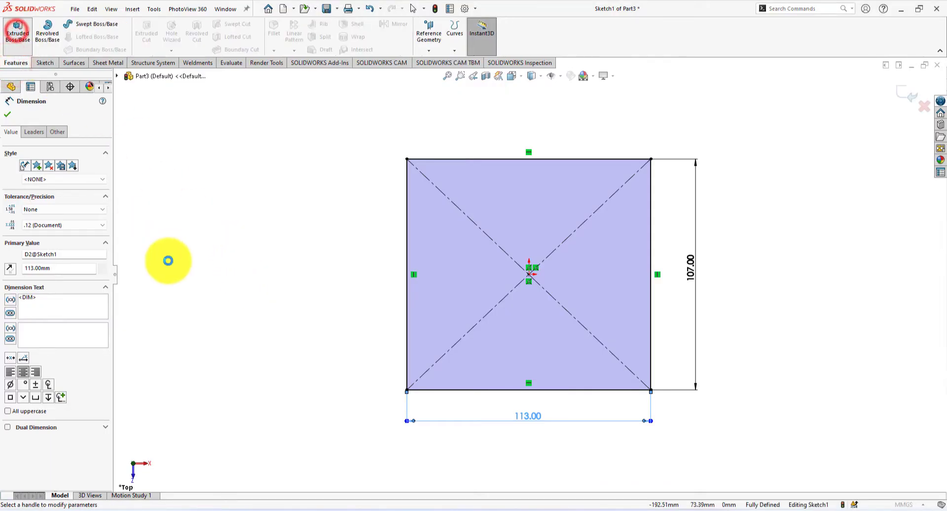
pyautogui.hotkey('alt', 'Tab')
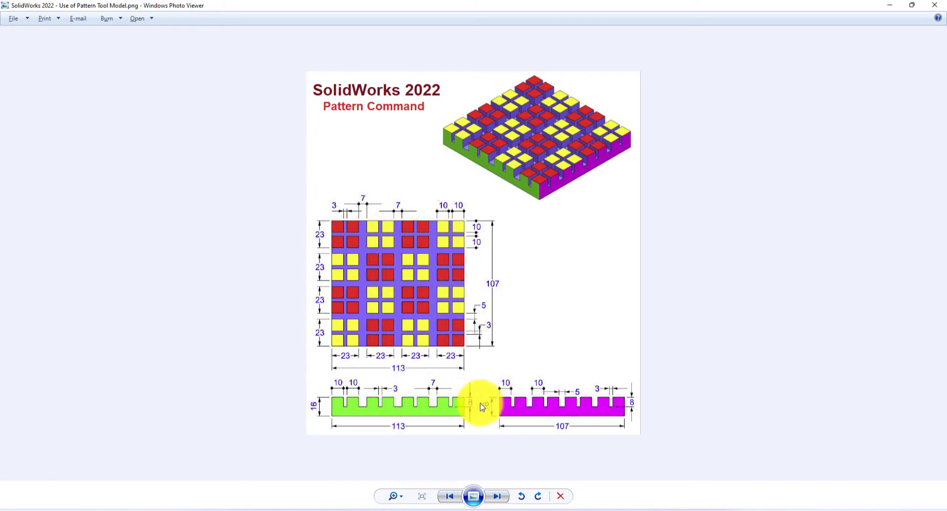
pyautogui.hotkey('alt', 'Tab')
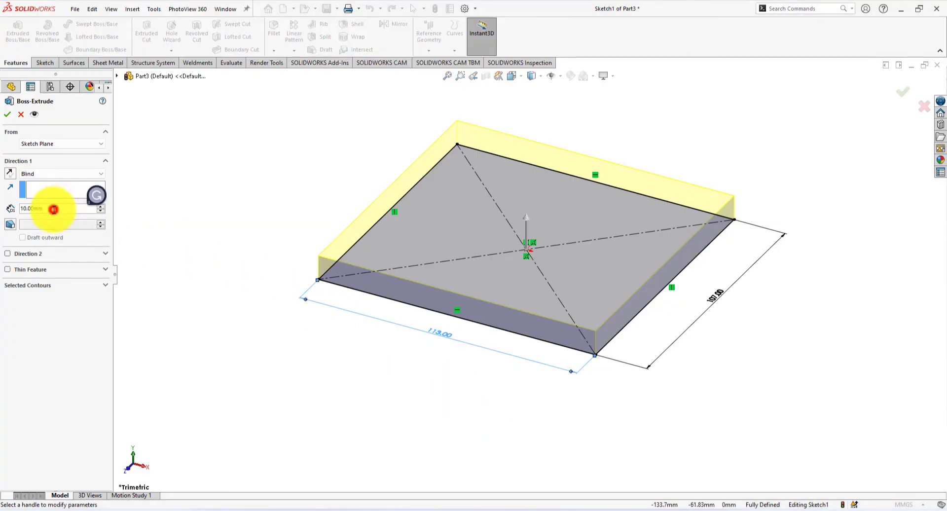
pyautogui.moveTo(54, 209); pyautogui.dragTo(2, 208)
pyautogui.write('16')
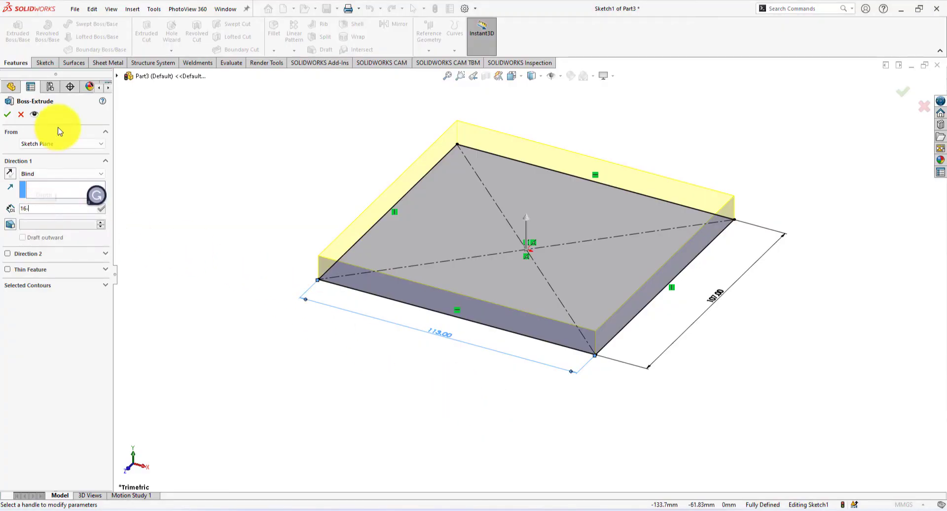
pyautogui.write('-8')
pyautogui.press('Return')
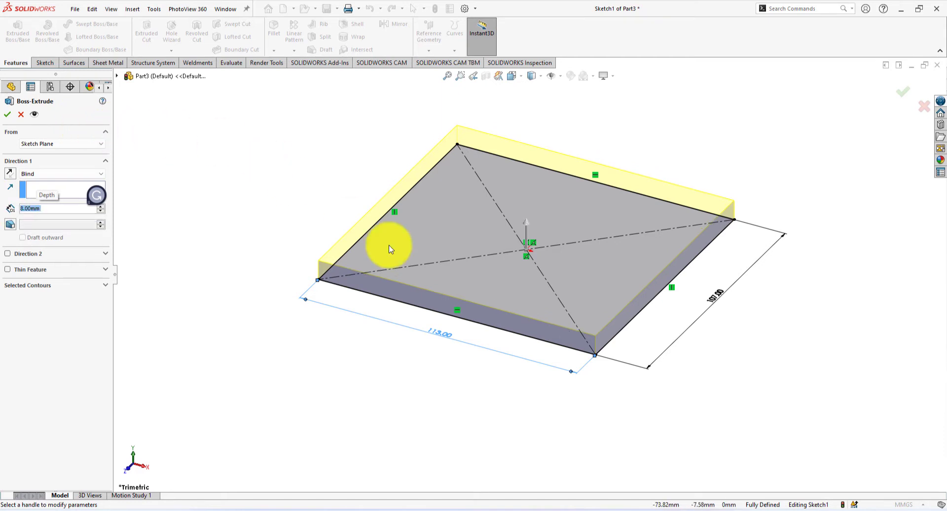
pyautogui.click(6, 115)
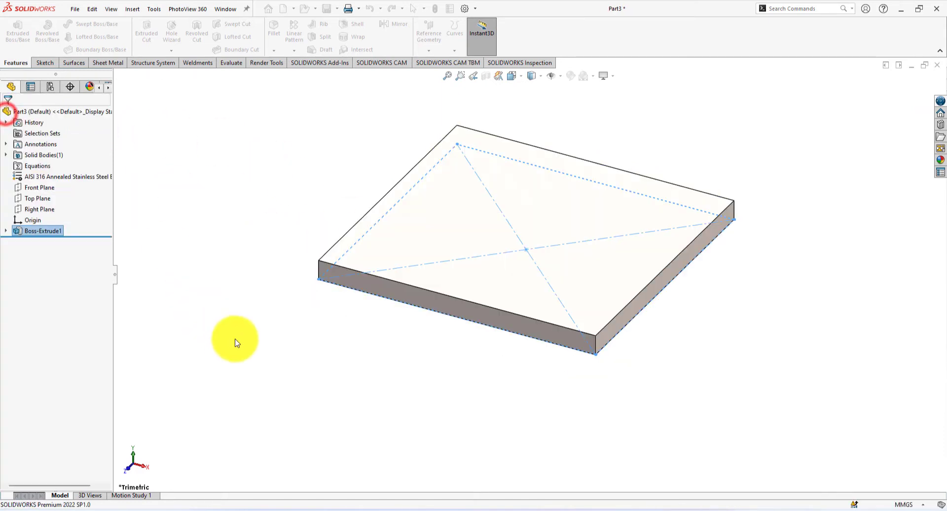
# Step: Start a new sketch on the plate's top face after checking the reference drawing
pyautogui.click(231, 336)
pyautogui.hotkey('alt', 'Tab')
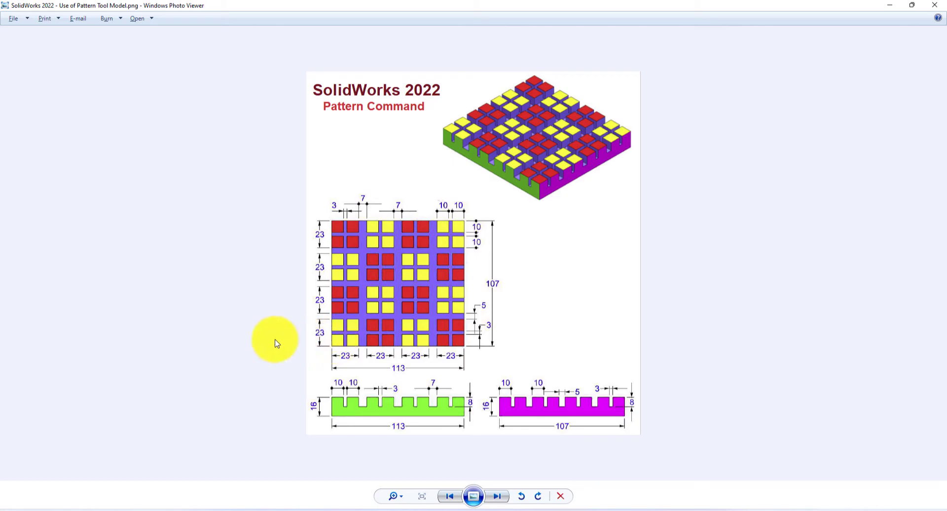
pyautogui.hotkey('alt', 'Tab')
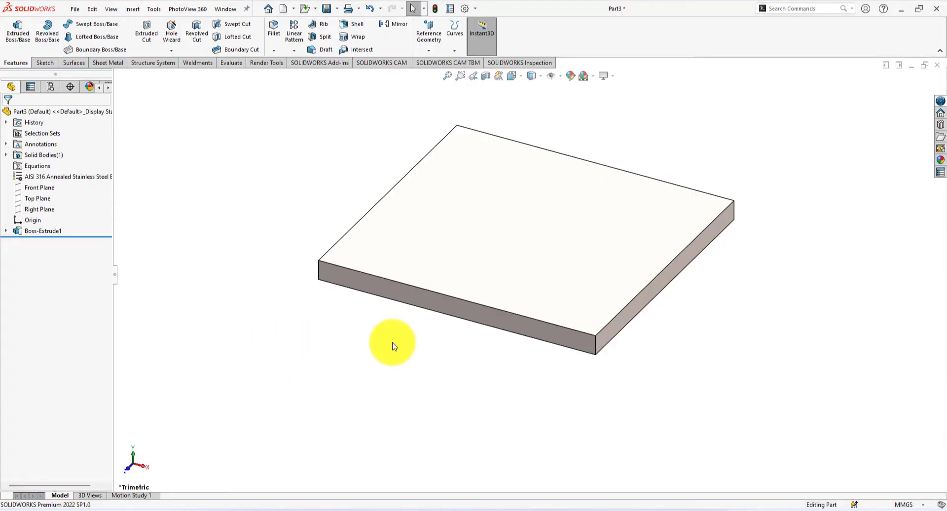
pyautogui.hotkey('alt', 'Tab')
pyautogui.hotkey('alt', 'Tab')
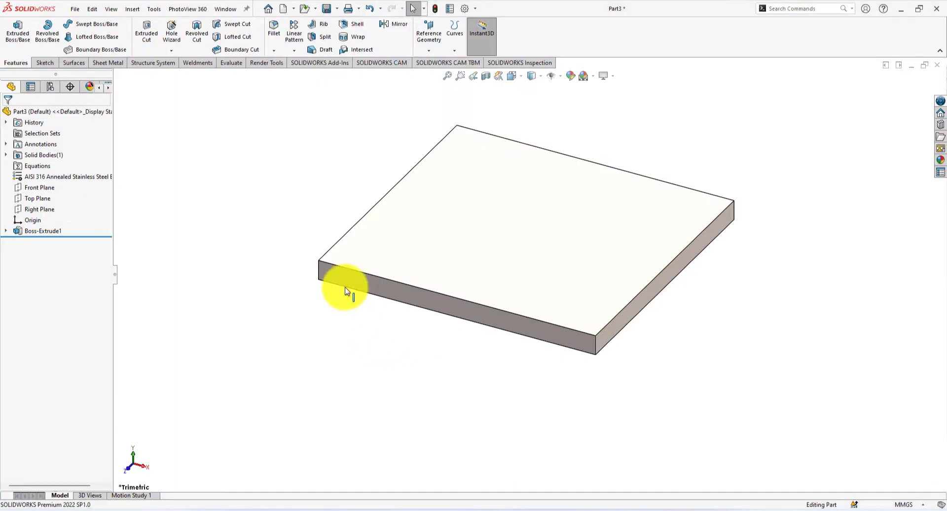
pyautogui.click(347, 254)
pyautogui.click(390, 212)
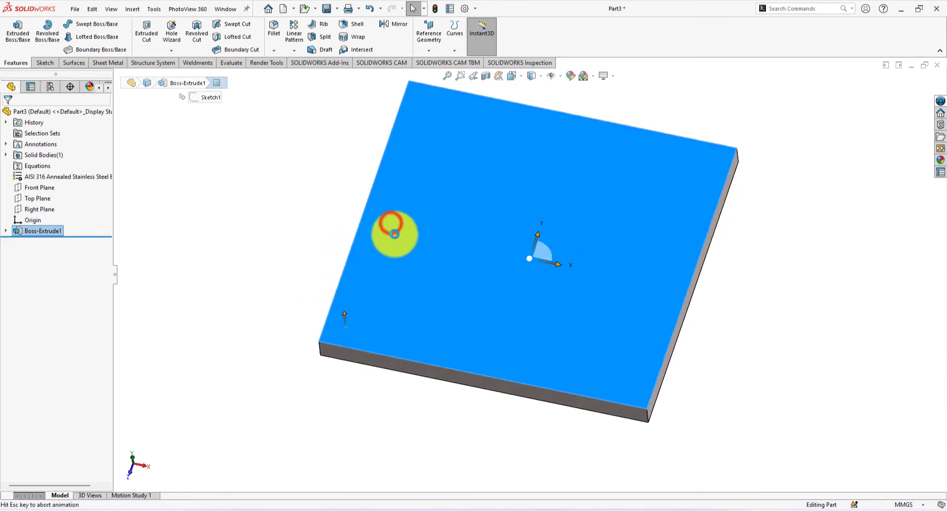
pyautogui.click(310, 425)
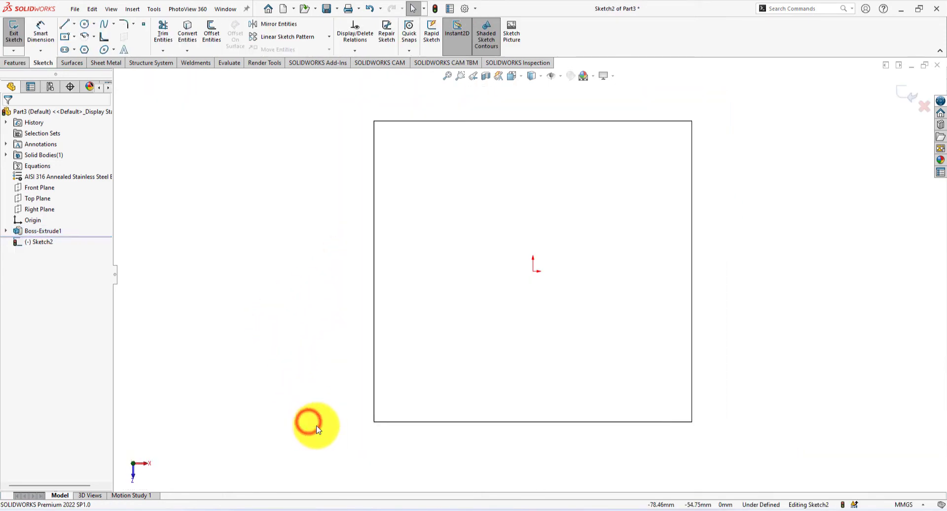
# Step: Draw a small corner rectangle at the plate's bottom-left corner and begin dimensioning its left edge
pyautogui.click(74, 37)
pyautogui.click(88, 54)
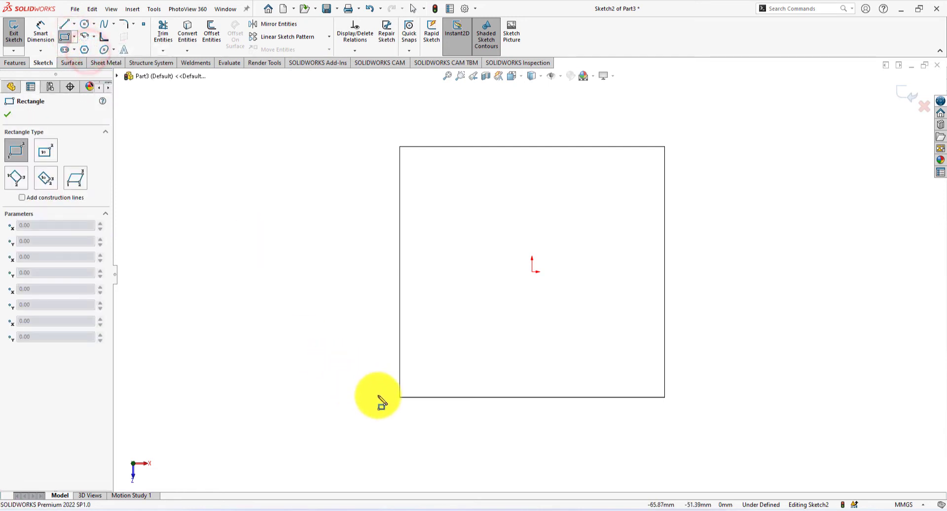
pyautogui.click(400, 397)
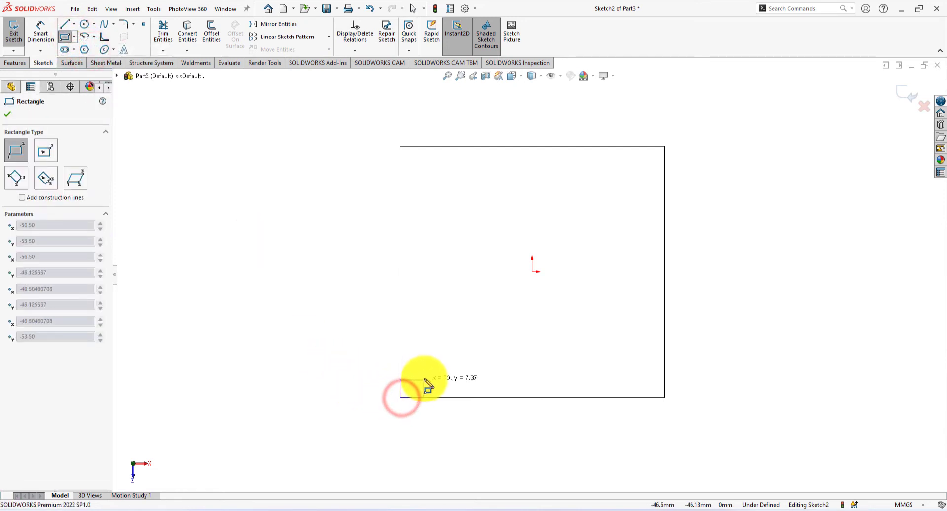
pyautogui.click(432, 366)
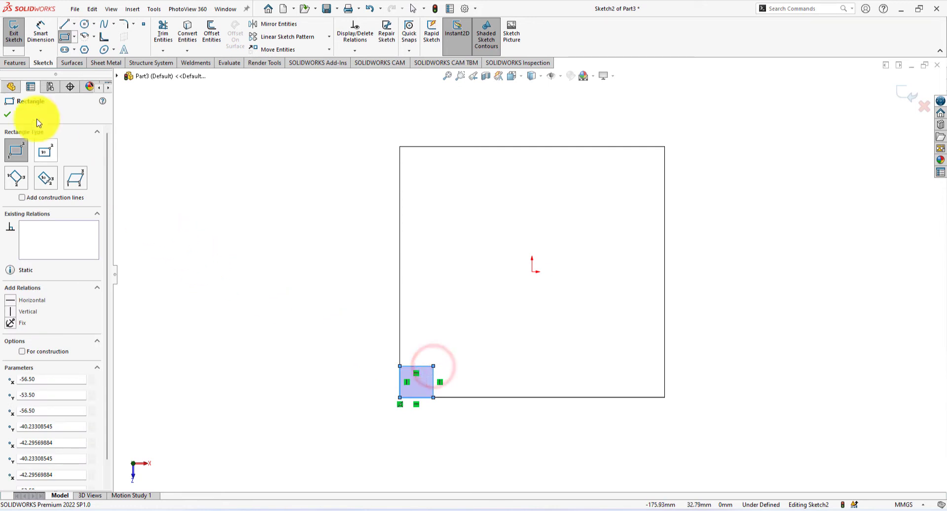
pyautogui.click(40, 31)
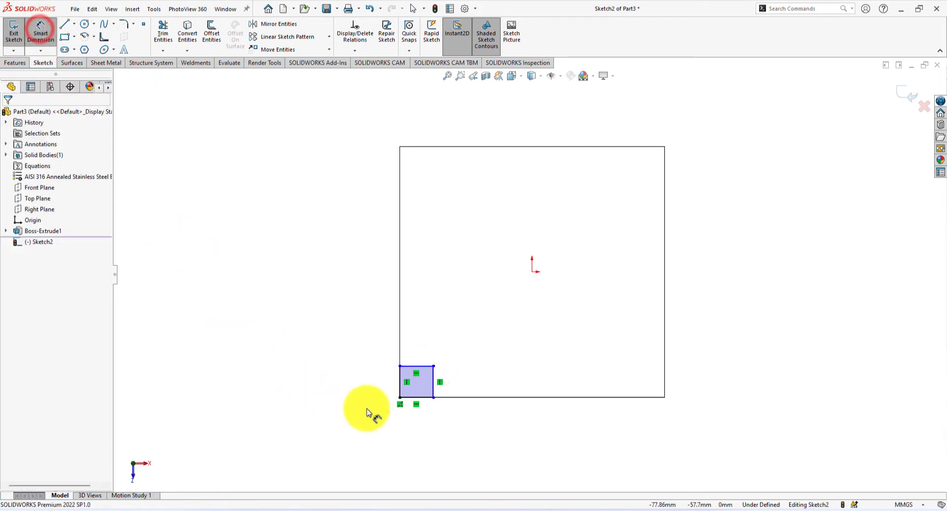
pyautogui.click(399, 390)
pyautogui.click(359, 383)
pyautogui.hotkey('alt', 'Tab')
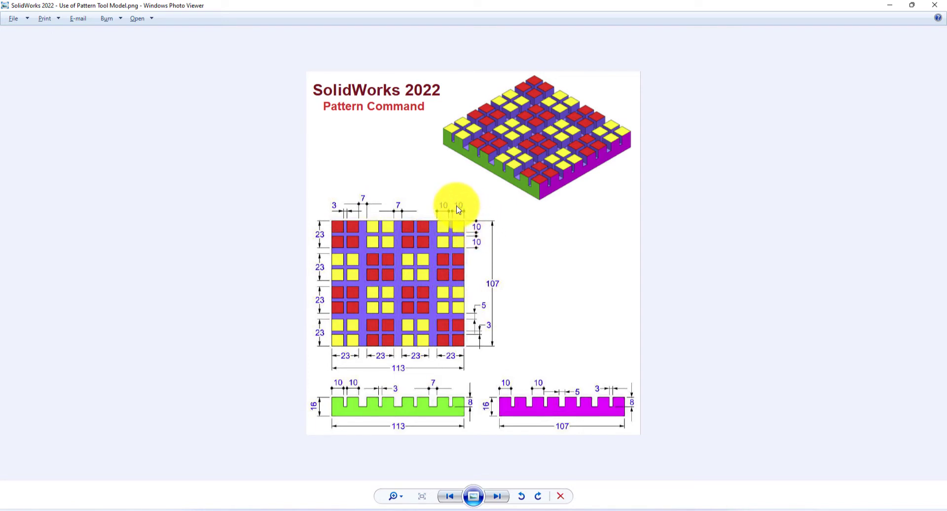
# Step: Dimension the corner rectangle's left and bottom edges to 10 mm each
pyautogui.hotkey('alt', 'Tab')
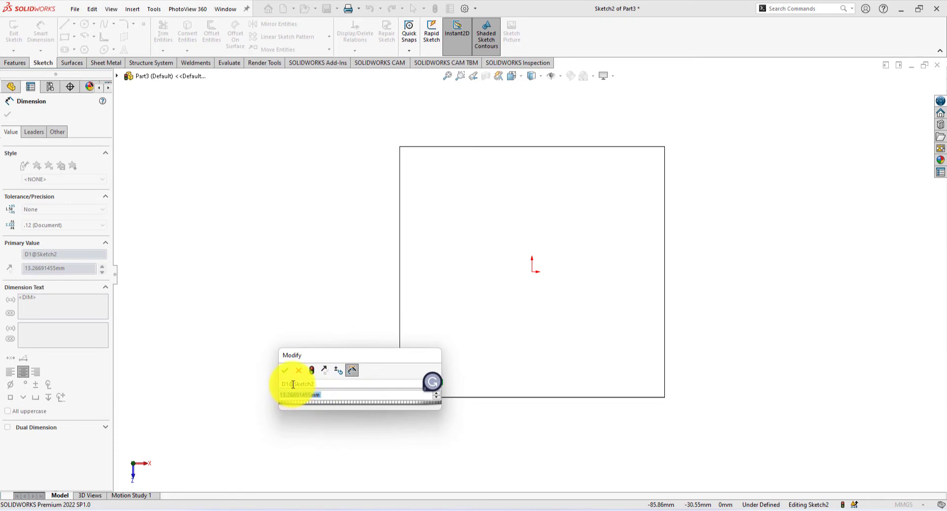
pyautogui.write('10')
pyautogui.press('Return')
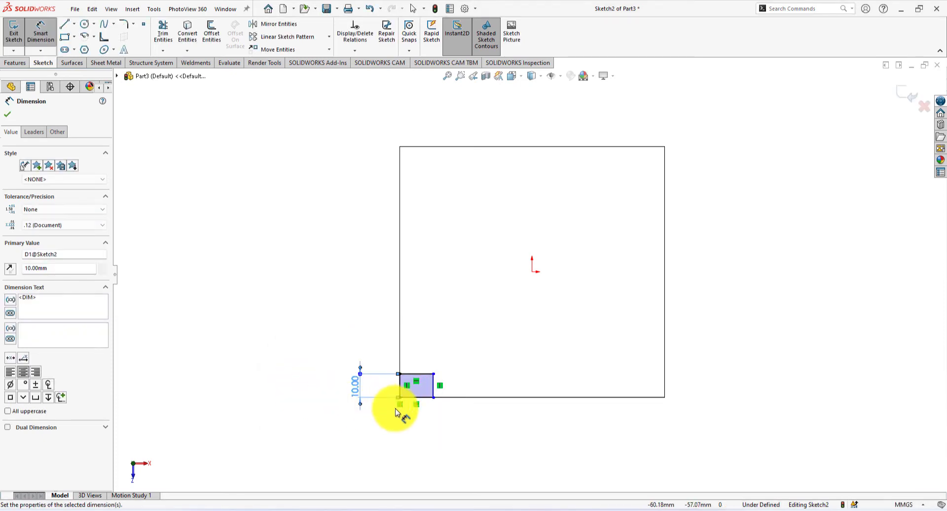
pyautogui.click(416, 401)
pyautogui.click(416, 418)
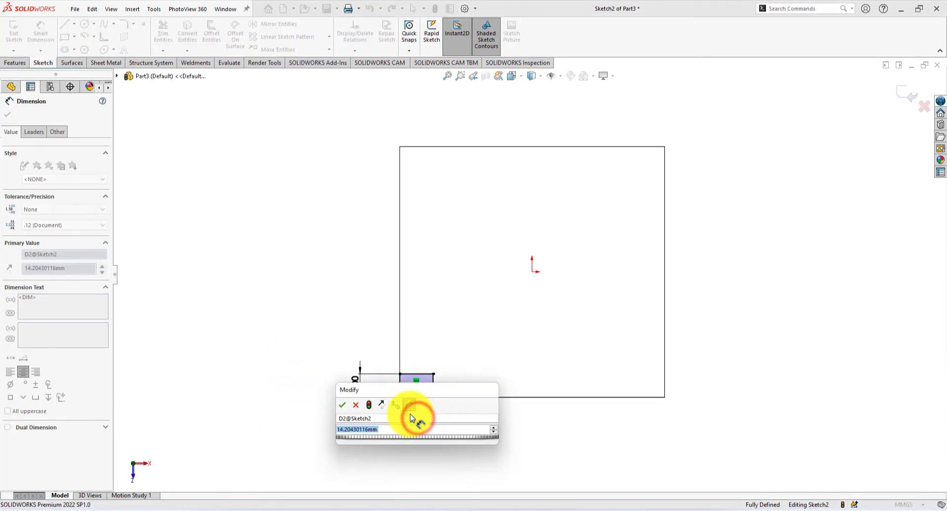
pyautogui.write('10')
pyautogui.press('Return')
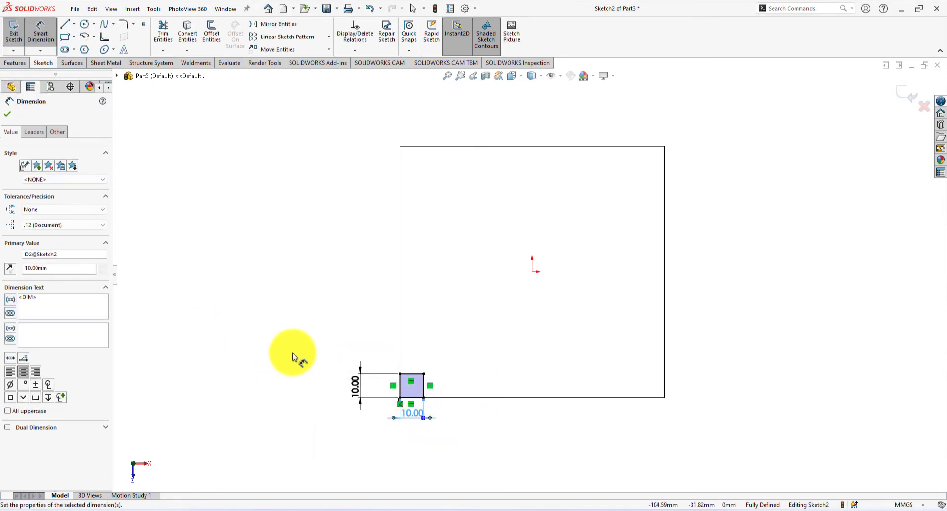
pyautogui.press('z')
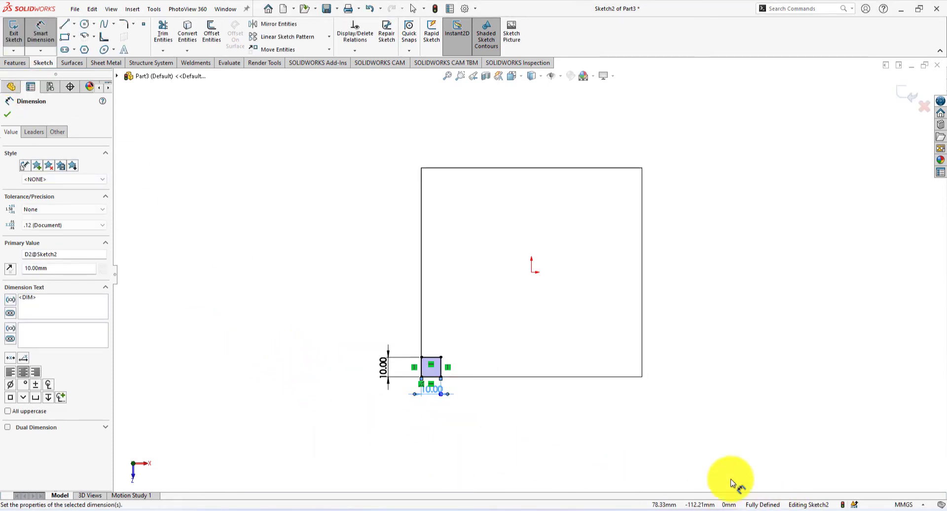
# Step: Extrude the 10 mm square 8 mm blind, merged with the plate, as Boss-Extrude2
pyautogui.click(11, 62)
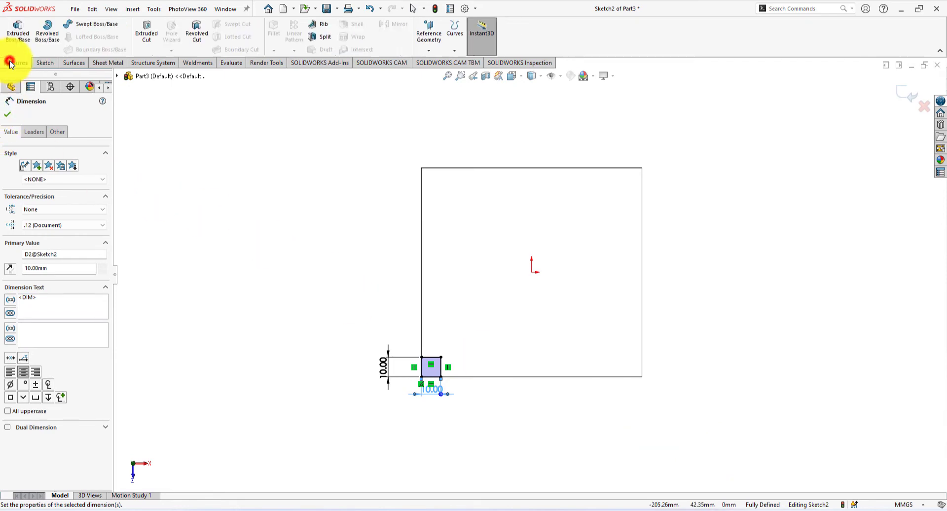
pyautogui.click(20, 33)
pyautogui.hotkey('alt', 'Tab')
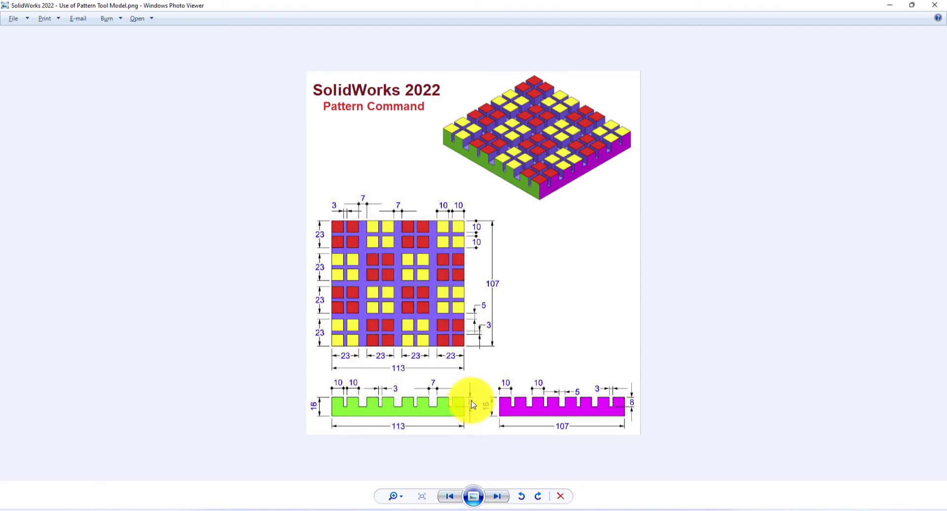
pyautogui.hotkey('alt', 'Tab')
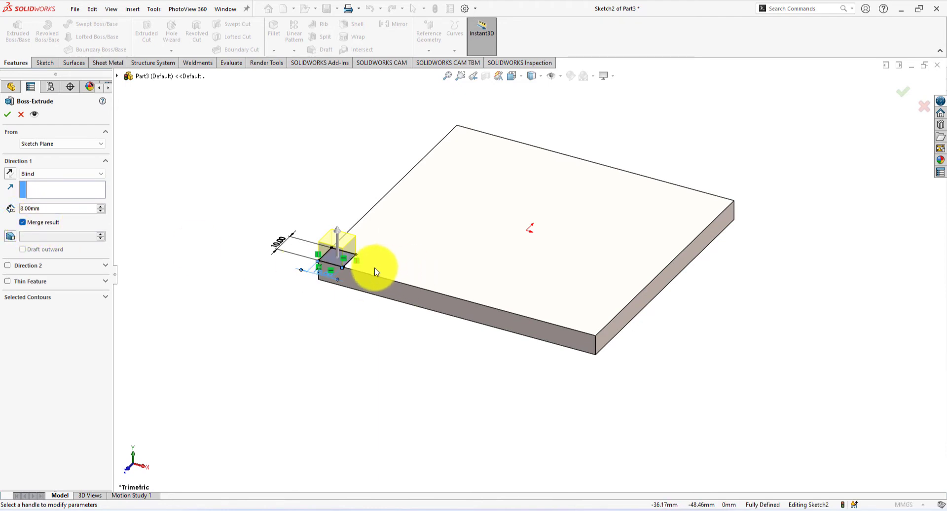
pyautogui.click(6, 115)
pyautogui.click(172, 212)
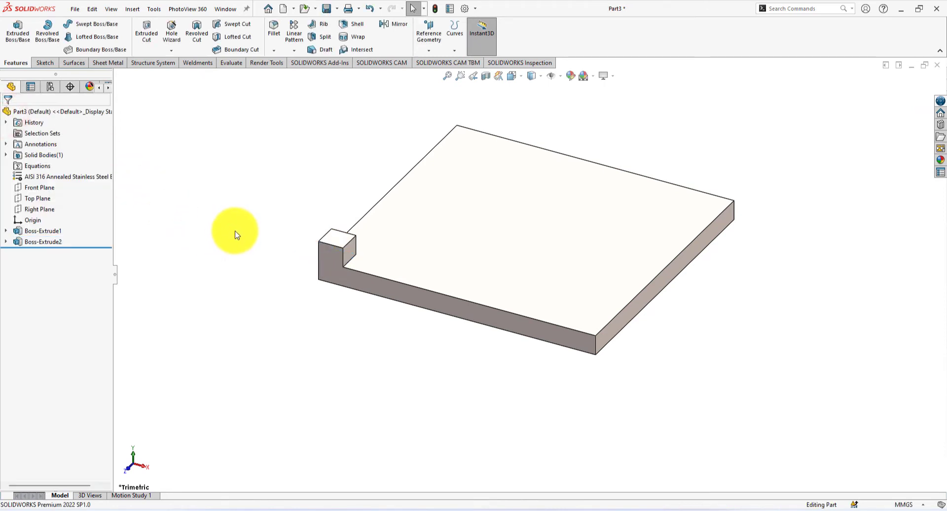
# Step: Start a Linear Pattern with the plate's front long edge as Direction 1
pyautogui.hotkey('alt', 'Tab')
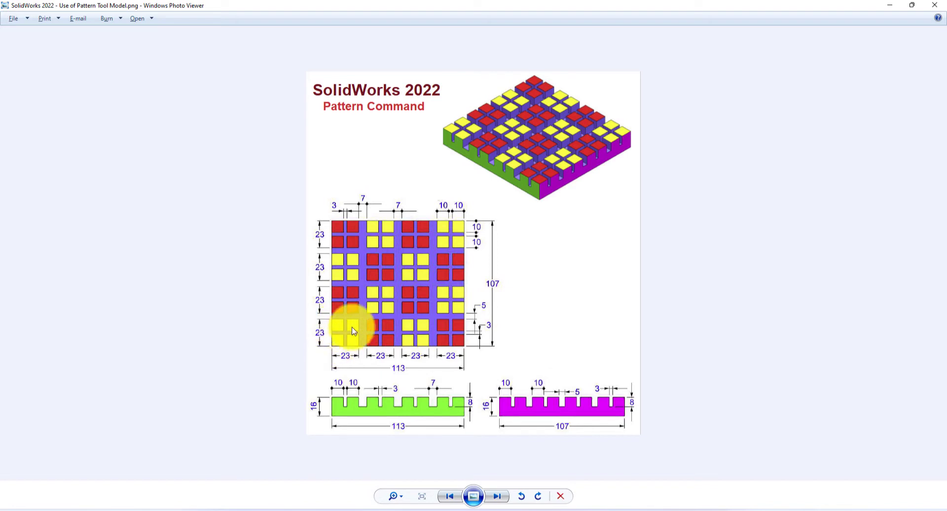
pyautogui.hotkey('alt', 'Tab')
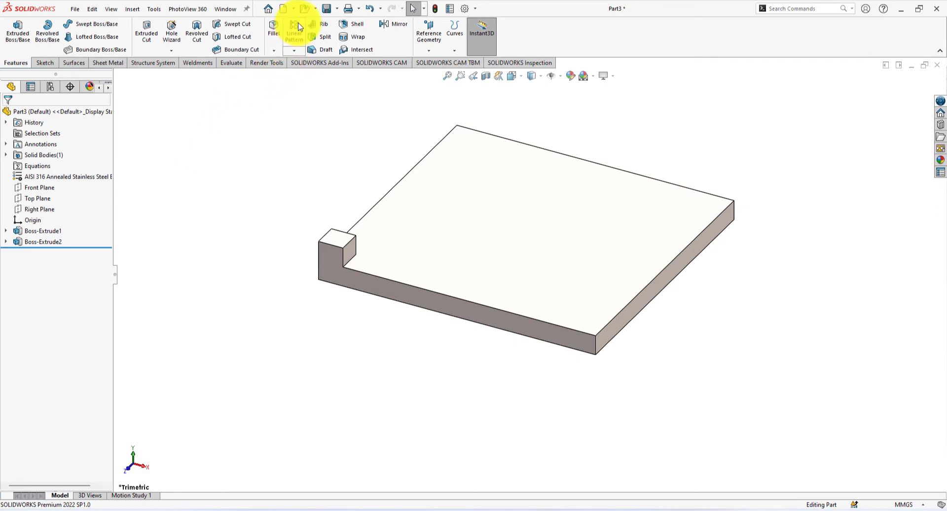
pyautogui.click(295, 29)
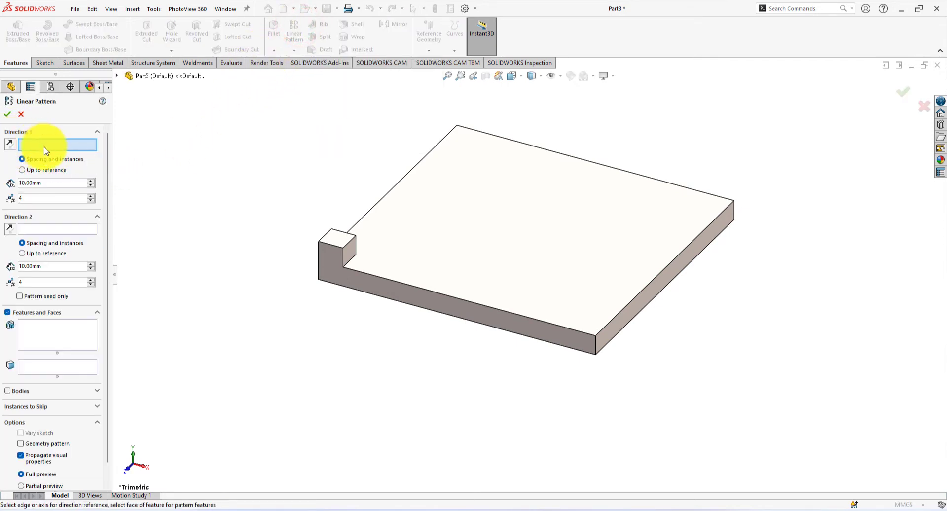
pyautogui.click(355, 273)
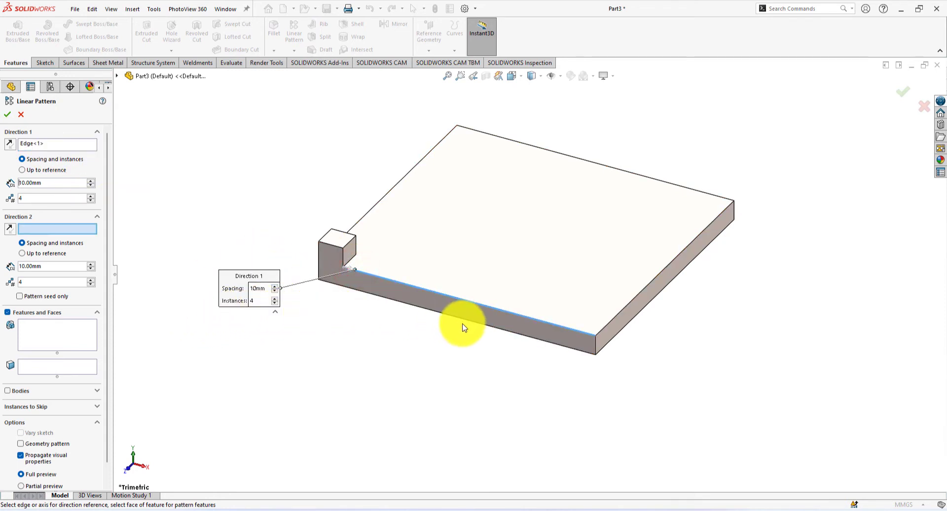
pyautogui.hotkey('alt', 'Tab')
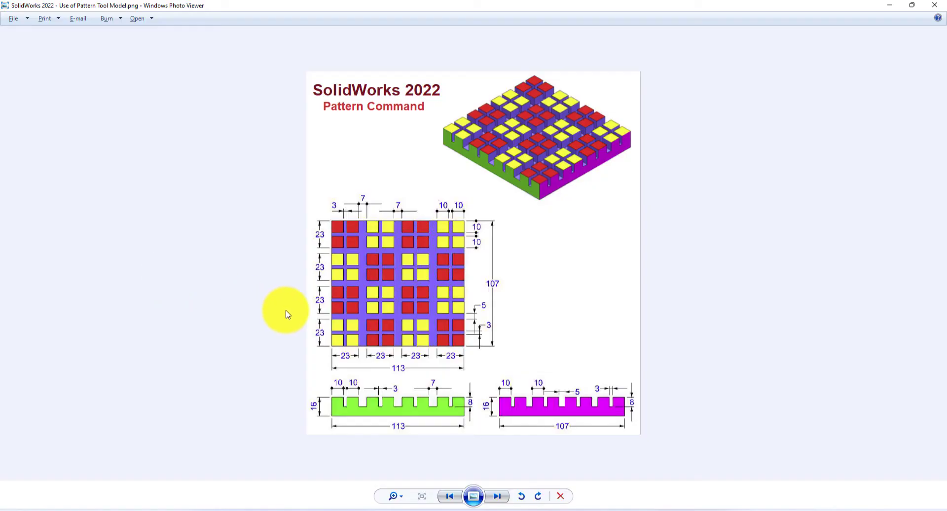
pyautogui.hotkey('alt', 'Tab')
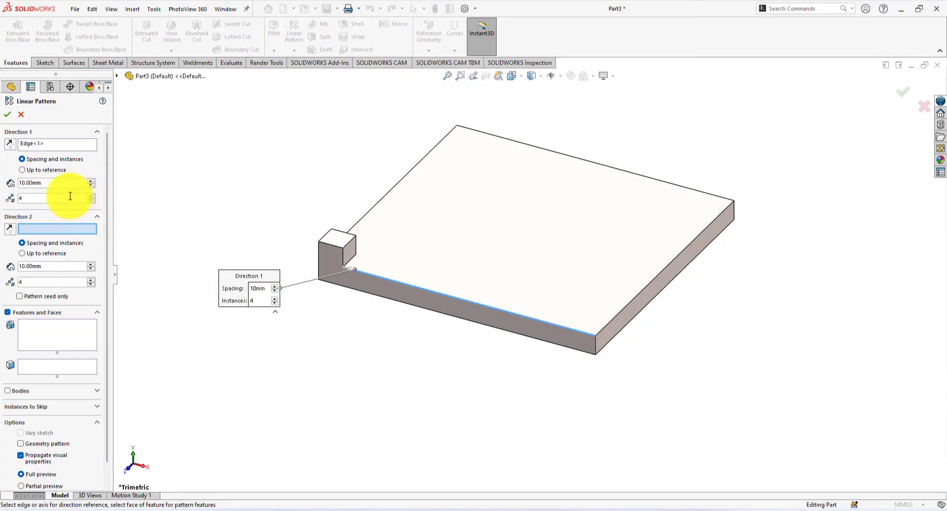
pyautogui.press('BackSpace')
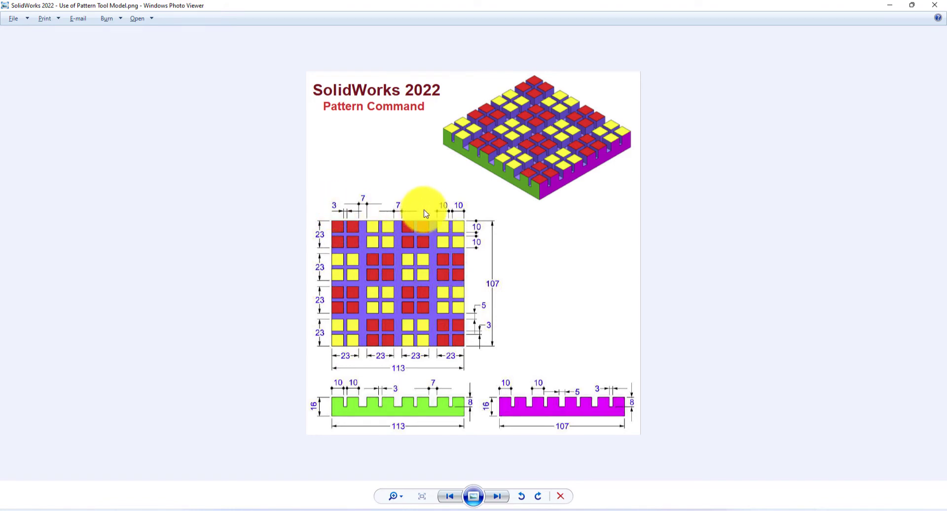
pyautogui.hotkey('alt', 'Tab')
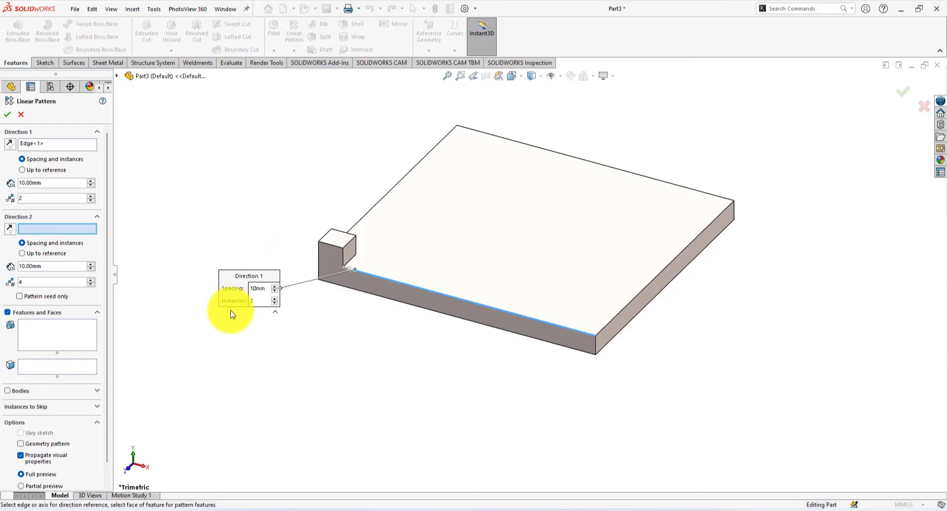
# Step: Pattern the Boss-Extrude2 block along the front edge at 13 mm spacing with 2 instances
pyautogui.click(263, 289)
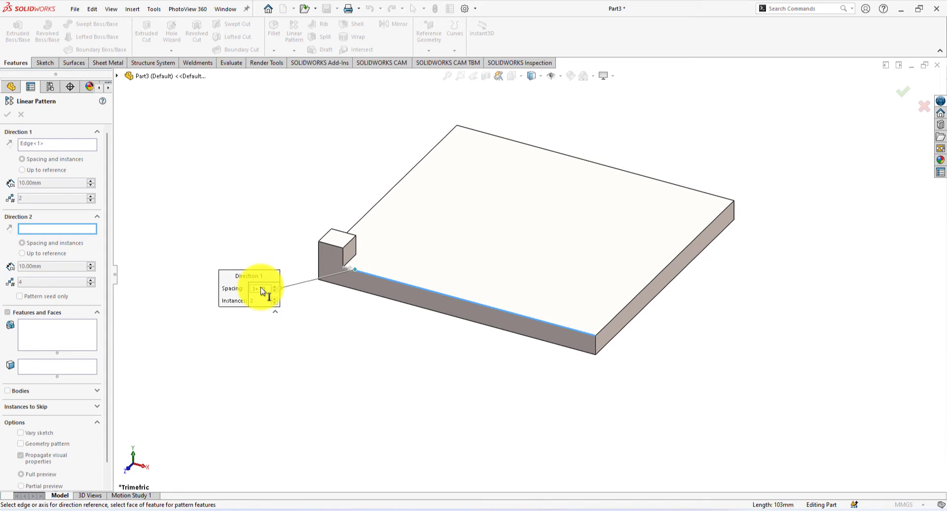
pyautogui.write('13')
pyautogui.press('Return')
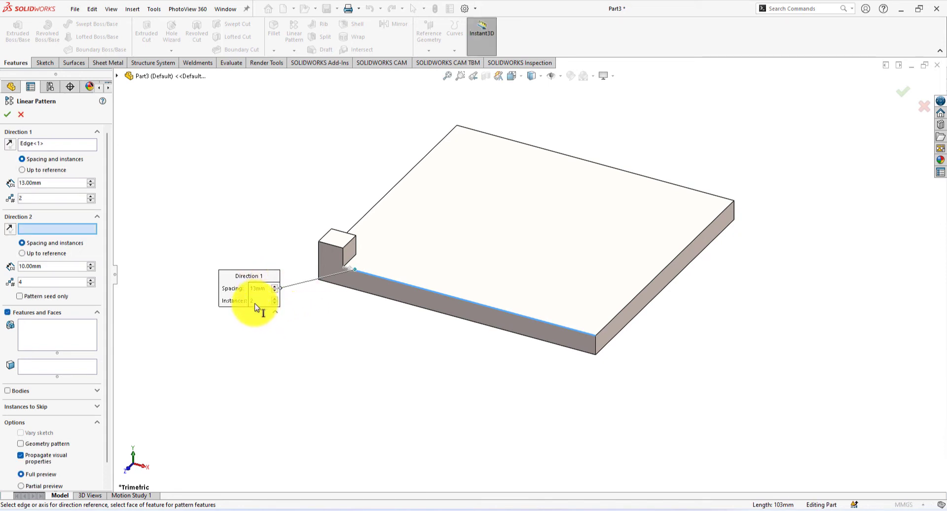
pyautogui.click(36, 339)
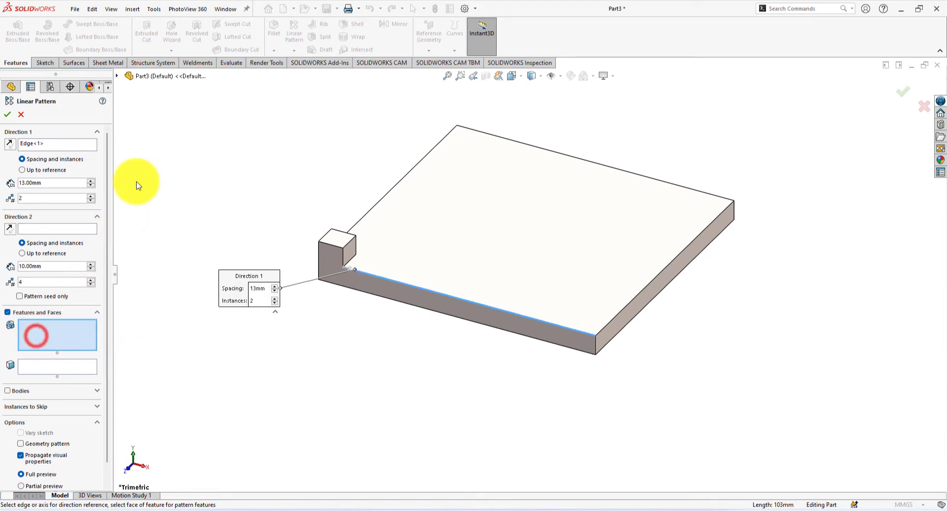
pyautogui.click(117, 76)
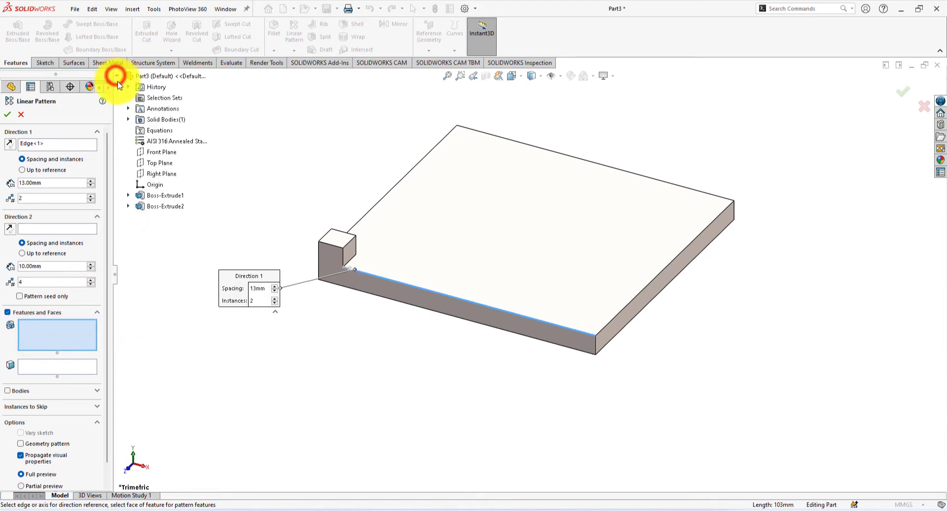
pyautogui.click(154, 209)
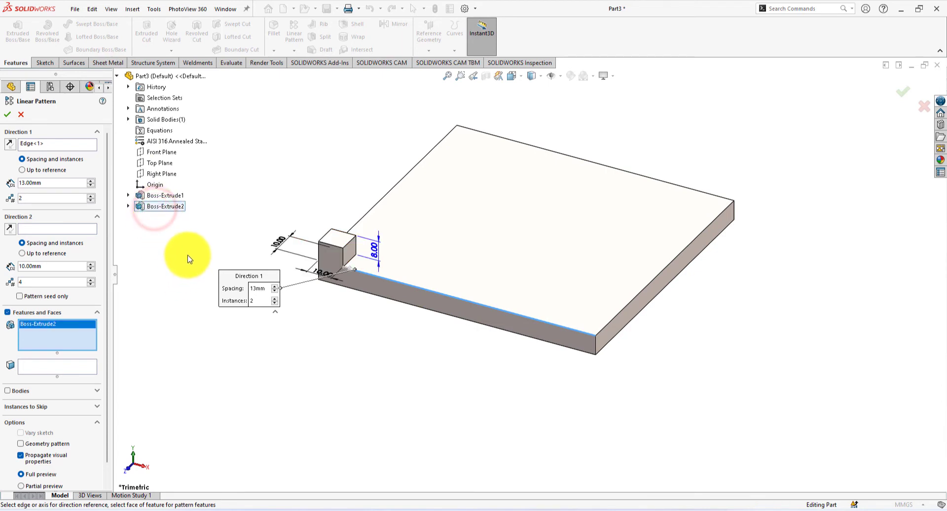
pyautogui.moveTo(186, 258); pyautogui.dragTo(192, 310, button='middle')
pyautogui.click(96, 216)
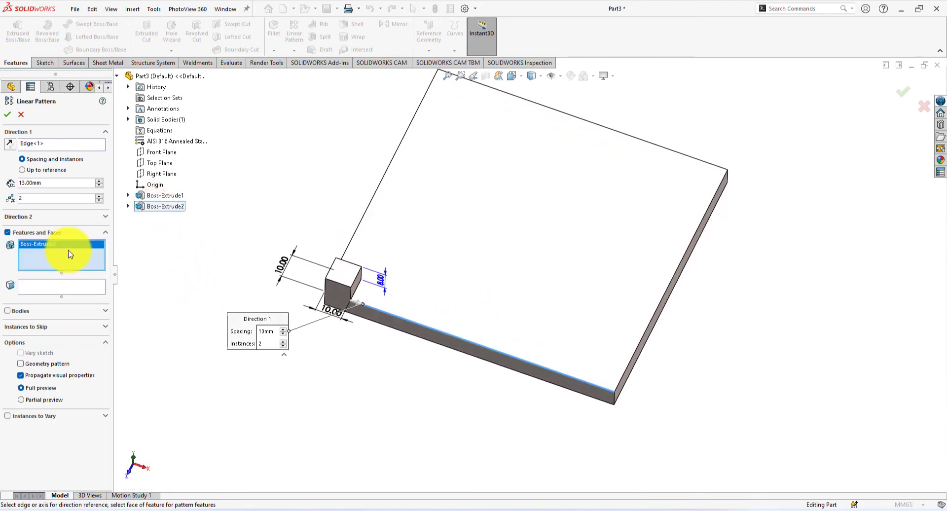
pyautogui.click(69, 254)
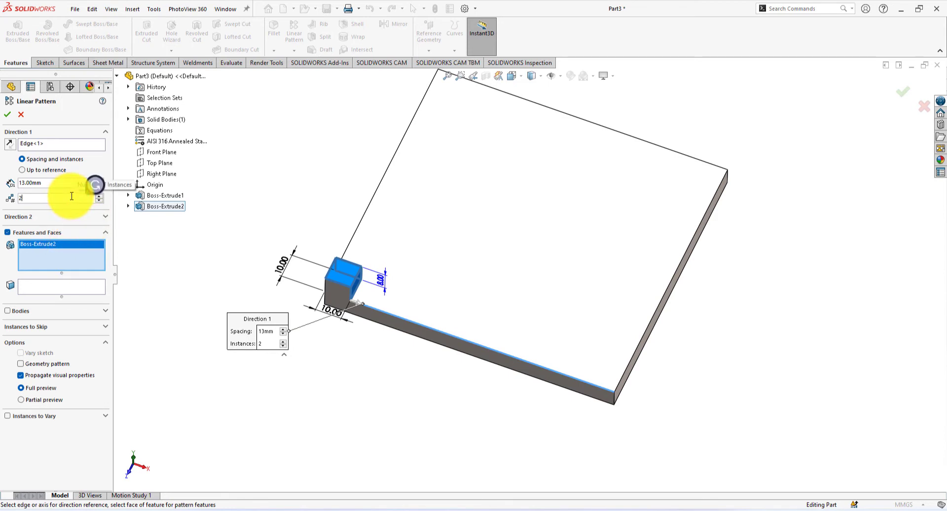
pyautogui.click(8, 117)
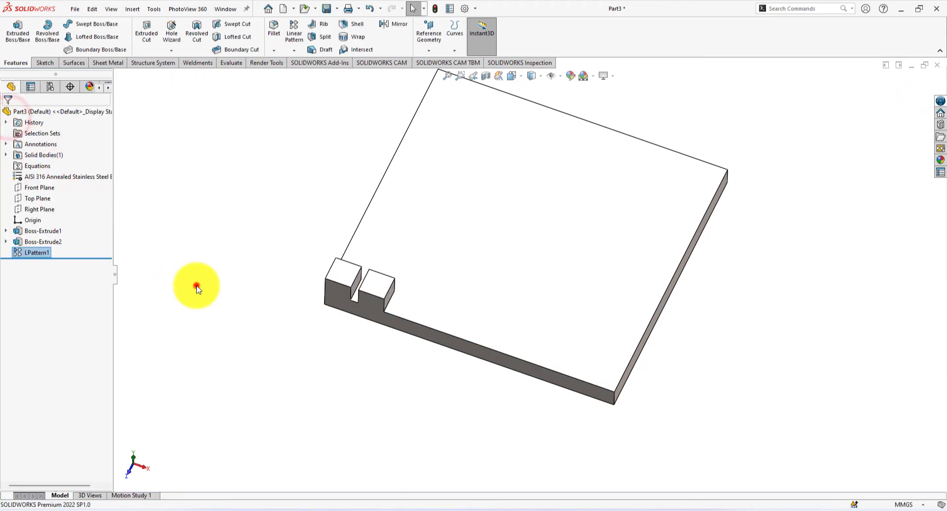
# Step: Start a new linear pattern with Direction 1 along the plate's left side edge
pyautogui.moveTo(197, 281); pyautogui.dragTo(208, 261, button='middle')
pyautogui.hotkey('alt', 'Tab')
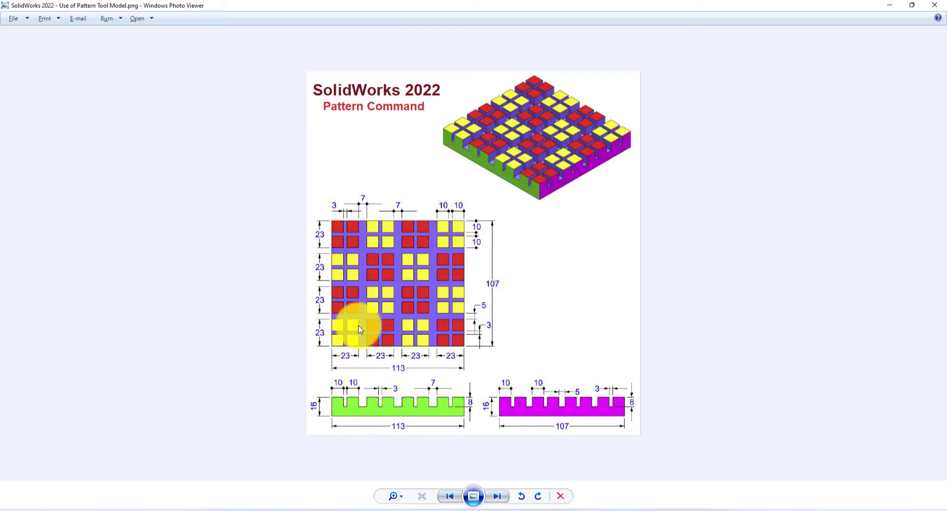
pyautogui.hotkey('alt', 'Tab')
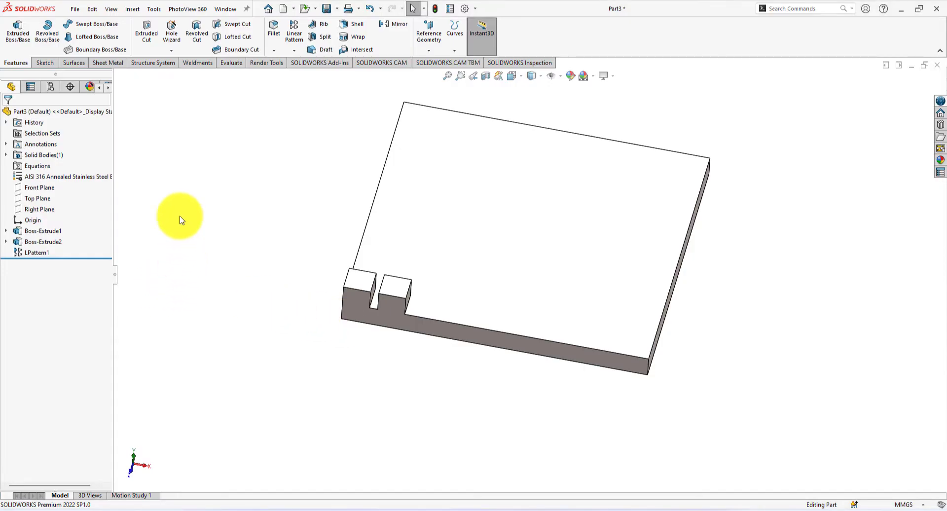
pyautogui.hotkey('alt', 'Tab')
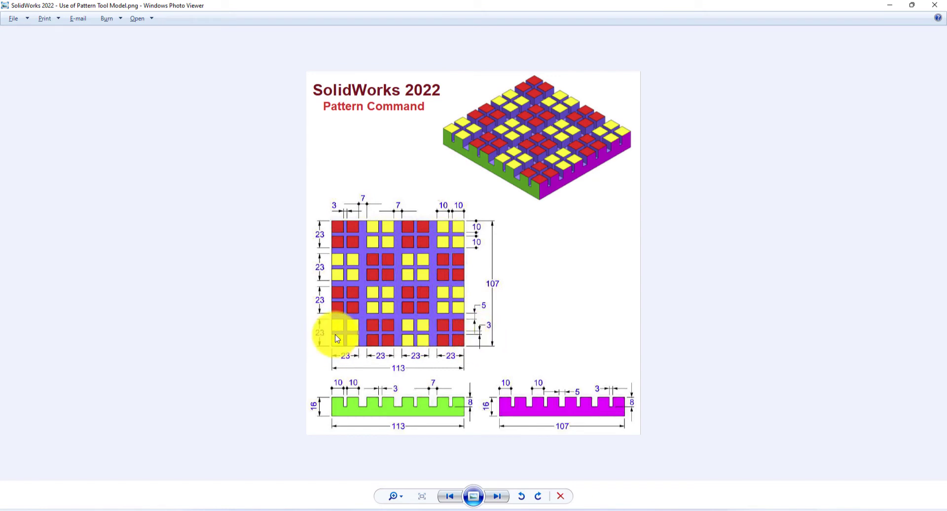
pyautogui.hotkey('alt', 'Tab')
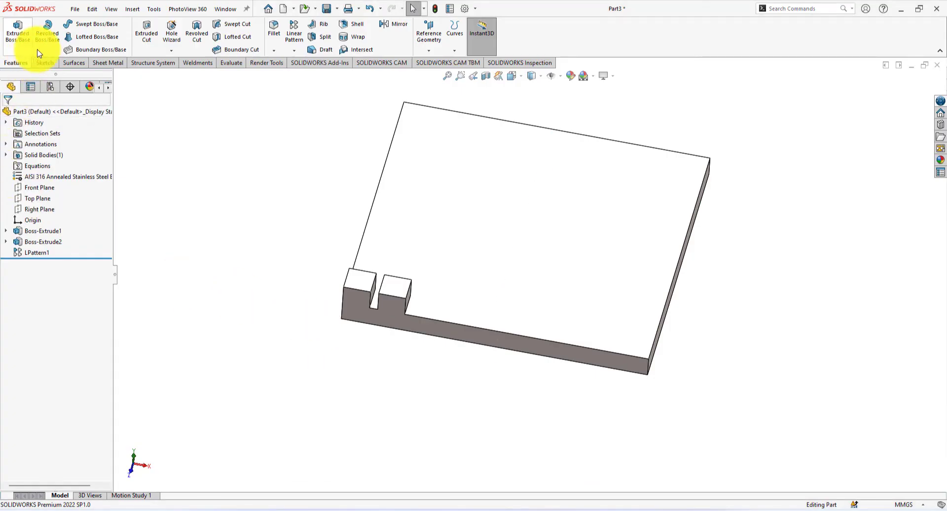
pyautogui.click(295, 33)
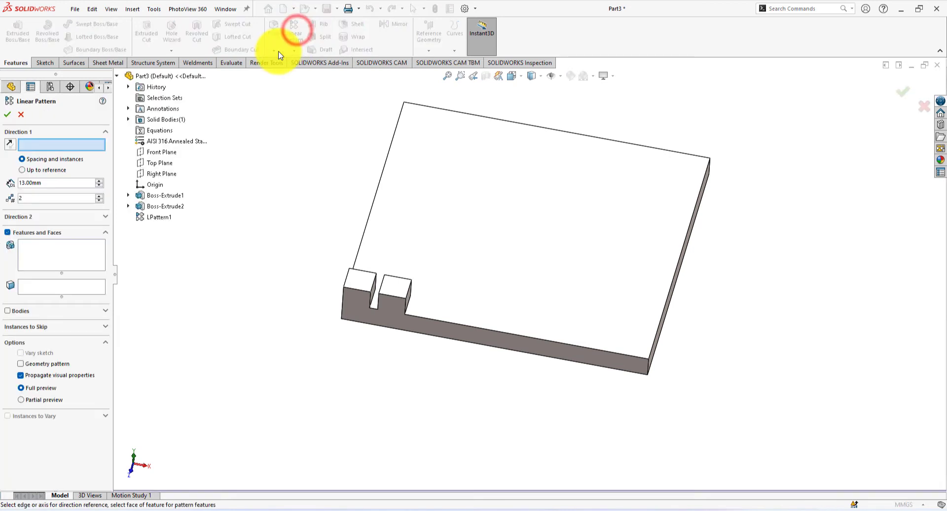
pyautogui.click(55, 148)
pyautogui.click(364, 240)
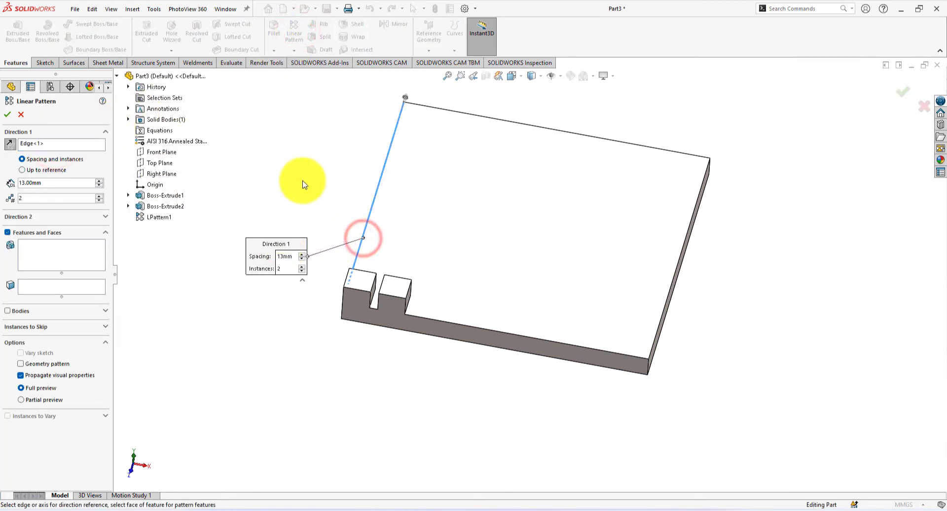
pyautogui.moveTo(306, 184); pyautogui.dragTo(317, 219, button='middle')
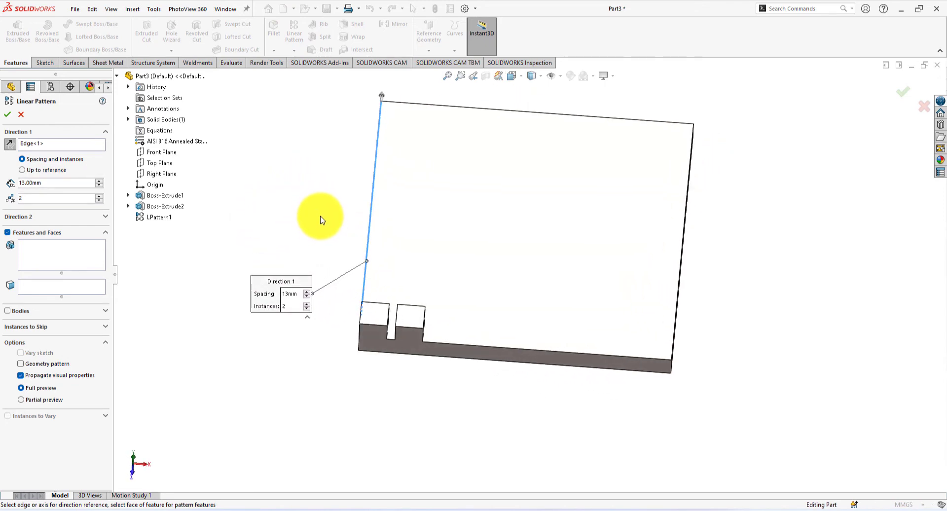
# Step: Repeat LPattern1 at 13 mm with 2 instances and accept, forming the 2×2 cluster
pyautogui.click(49, 260)
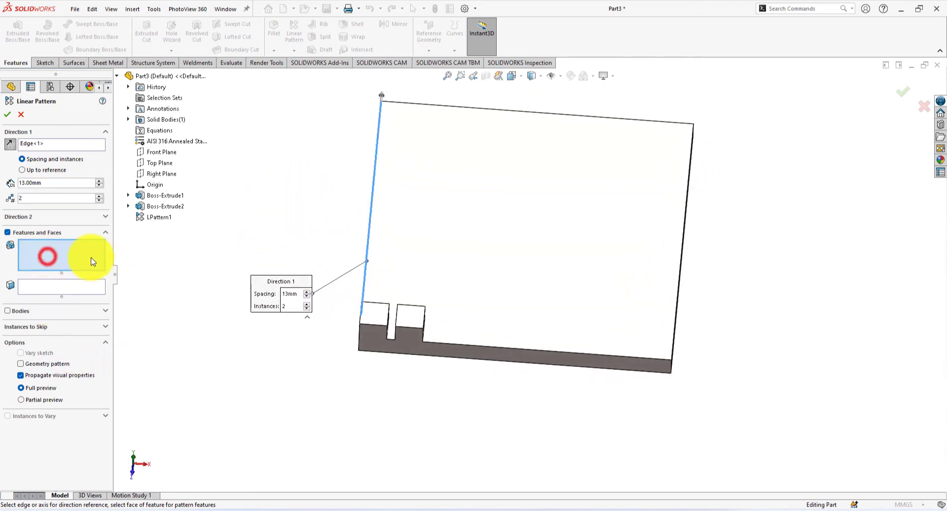
pyautogui.click(156, 218)
pyautogui.moveTo(190, 292); pyautogui.dragTo(190, 388, button='middle')
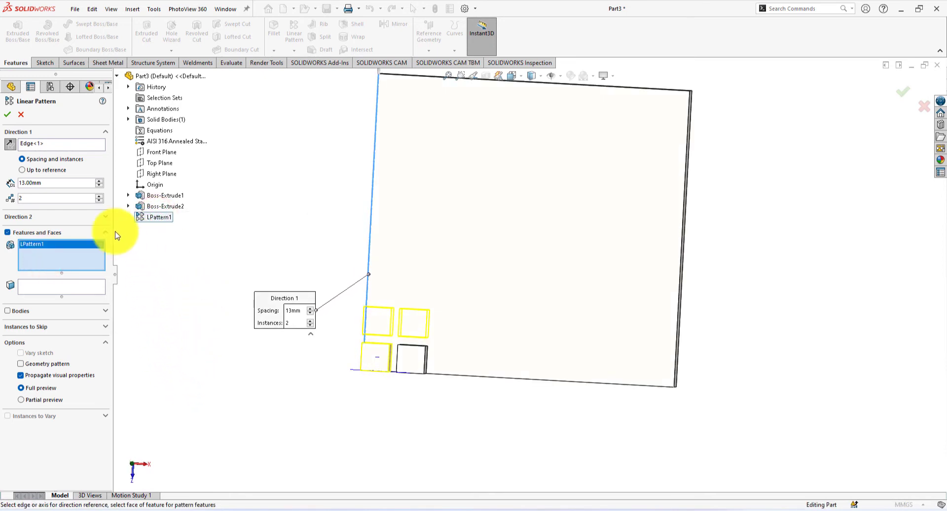
pyautogui.hotkey('alt', 'Tab')
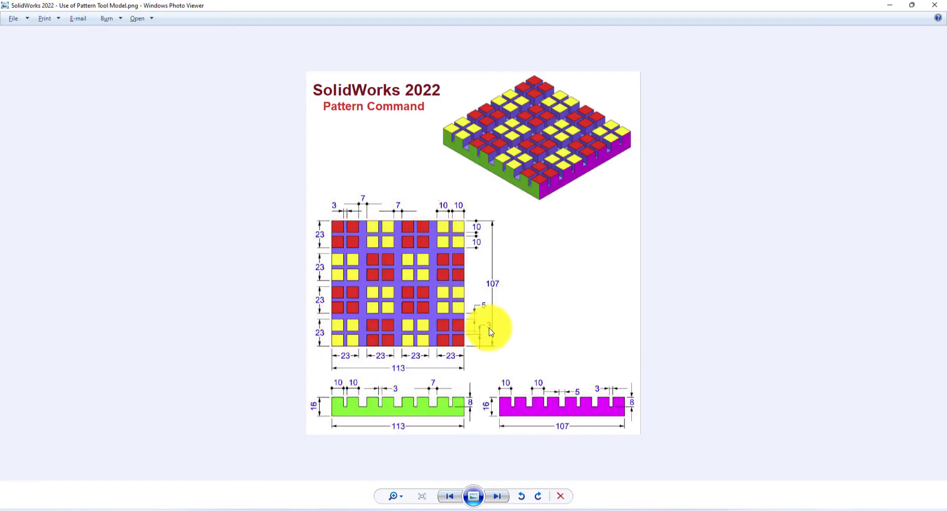
pyautogui.hotkey('alt', 'Tab')
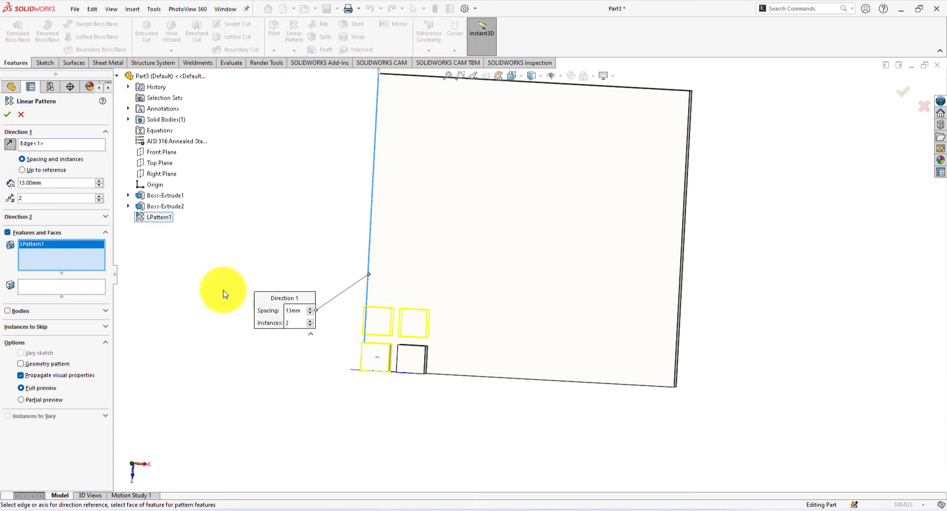
pyautogui.click(10, 114)
pyautogui.moveTo(164, 302); pyautogui.dragTo(306, 281, button='middle')
# Step: Switch to isometric view and start a third linear pattern along the front edge at 17 mm
pyautogui.press('space')
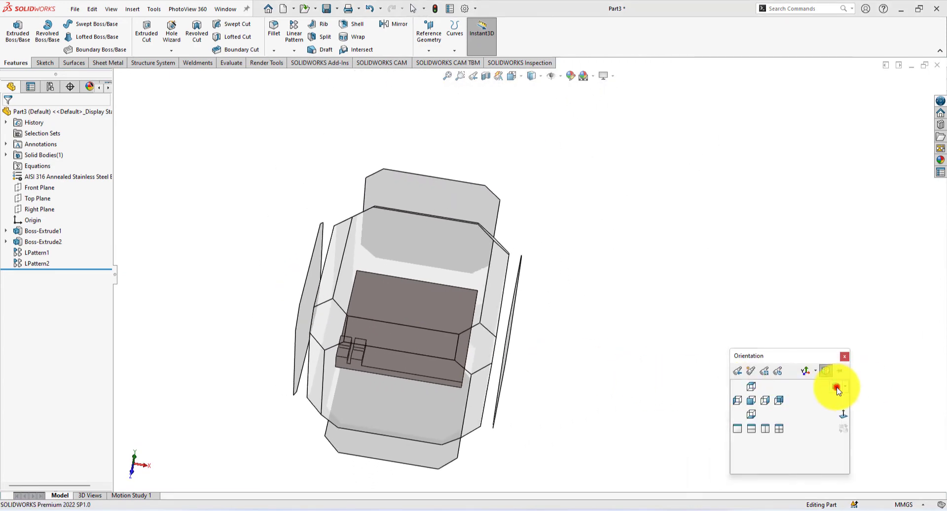
pyautogui.click(837, 388)
pyautogui.hotkey('alt', 'Tab')
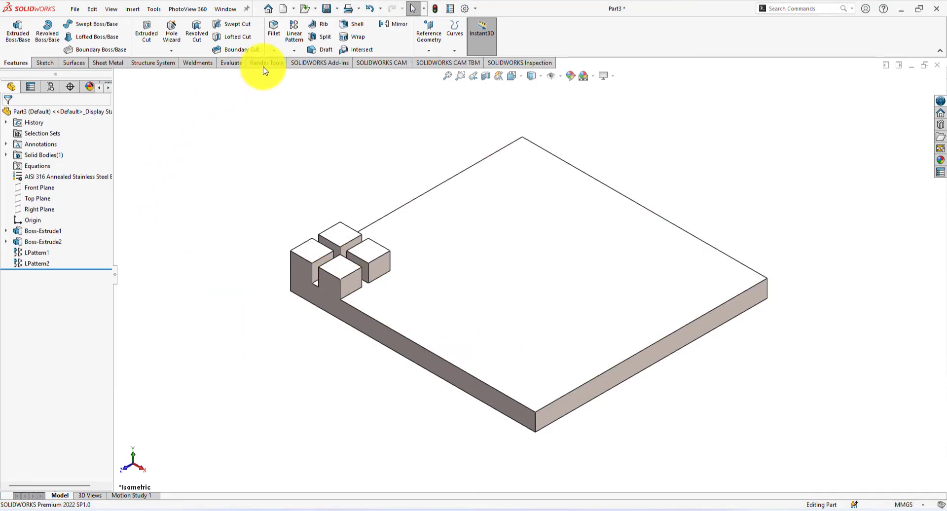
pyautogui.click(295, 30)
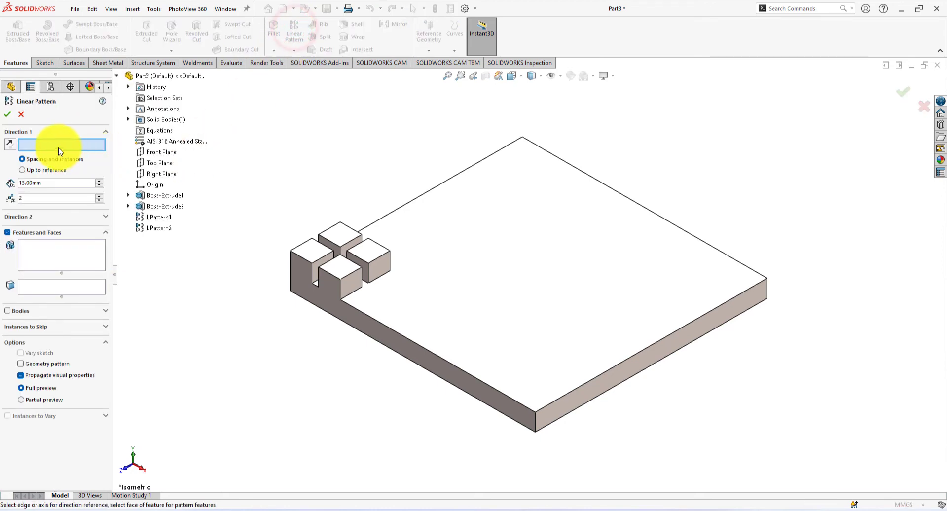
pyautogui.click(356, 310)
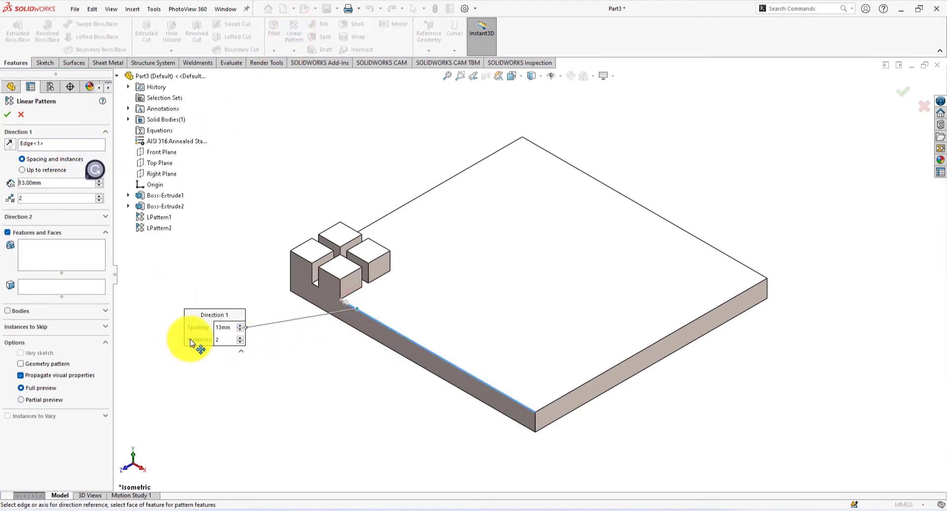
pyautogui.hotkey('alt', 'Tab')
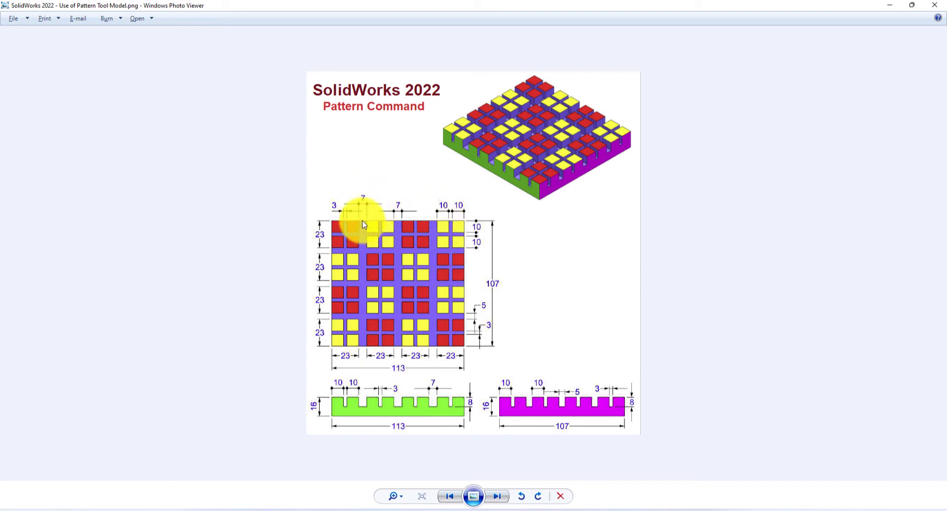
pyautogui.hotkey('alt', 'Tab')
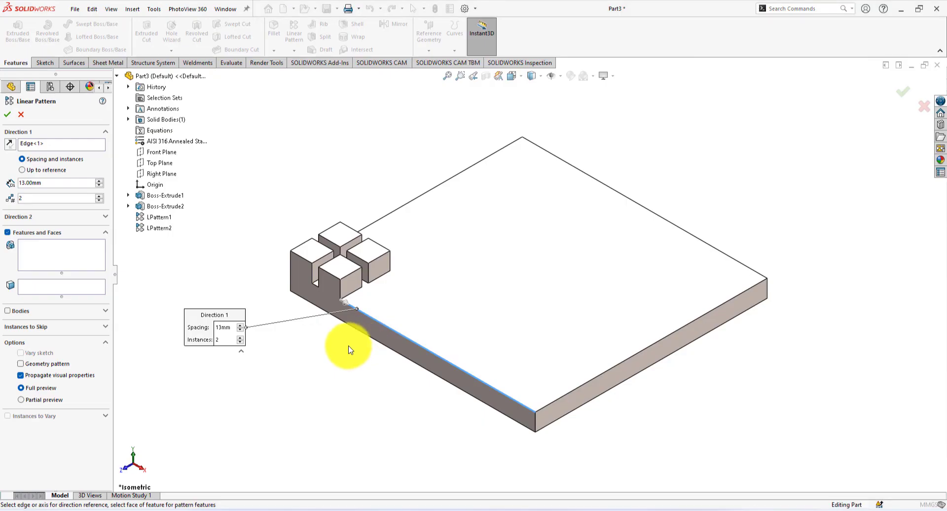
# Step: Choose LPattern2, the 2×2 block group, as the feature to repeat
pyautogui.click(56, 255)
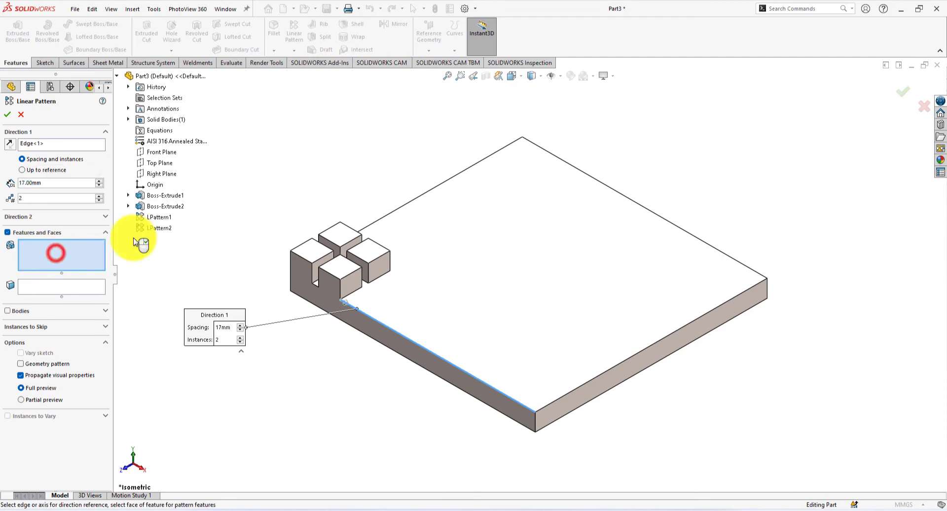
pyautogui.click(154, 228)
pyautogui.moveTo(200, 267); pyautogui.dragTo(223, 292, button='middle')
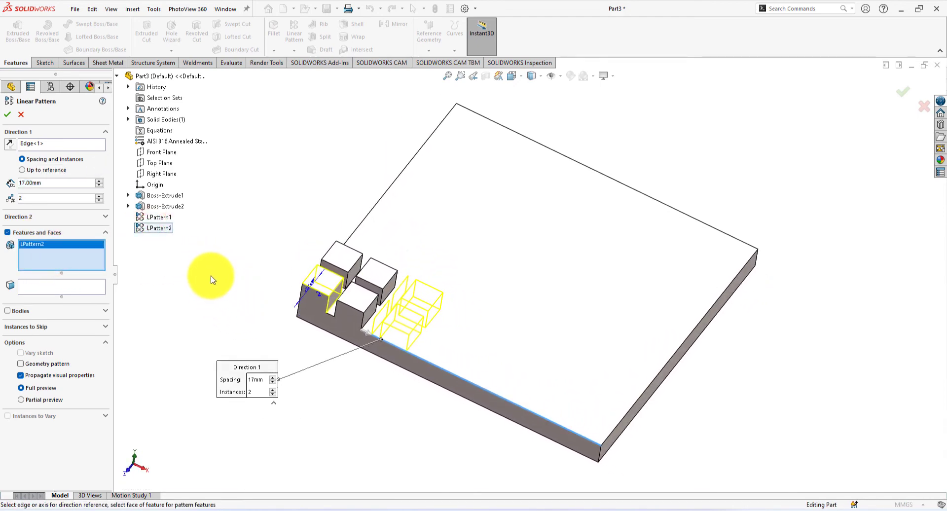
pyautogui.hotkey('alt', 'Tab')
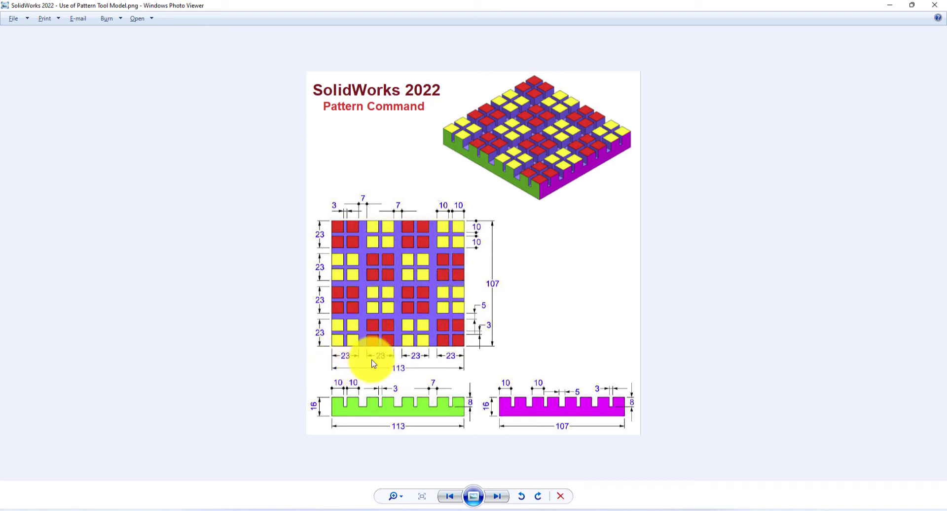
pyautogui.hotkey('alt', 'Tab')
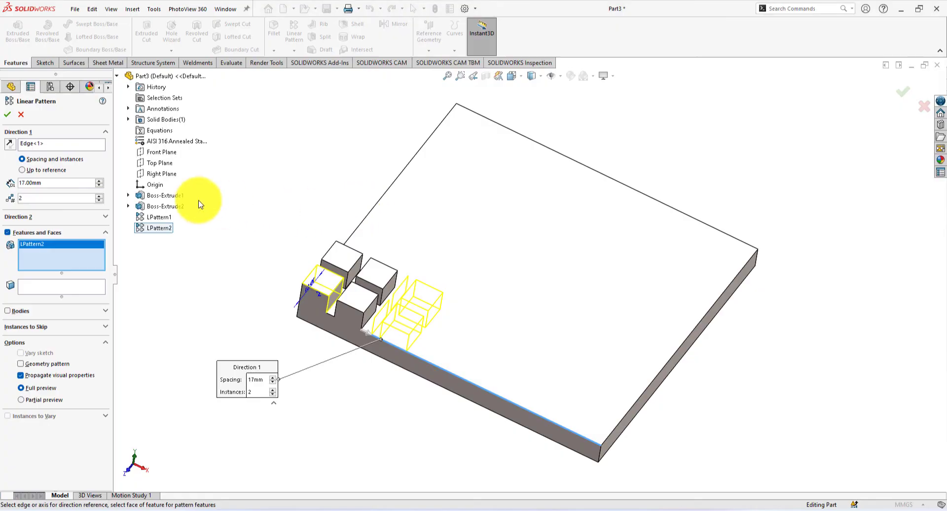
# Step: Set Direction 1 spacing to 30 mm (entered as 7+23) with 4 instances
pyautogui.doubleClick(58, 183)
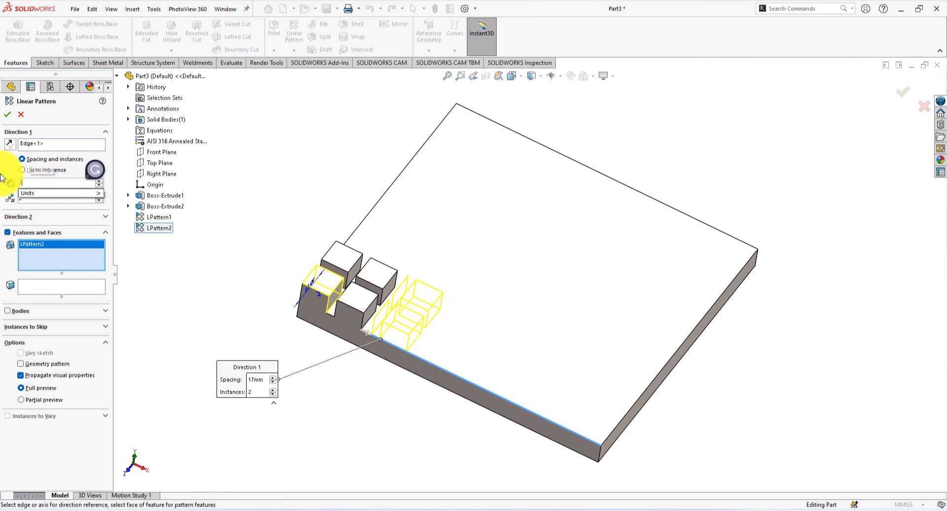
pyautogui.write('7+23')
pyautogui.press('Return')
pyautogui.moveTo(251, 317); pyautogui.dragTo(218, 327, button='middle')
pyautogui.hotkey('alt', 'Tab')
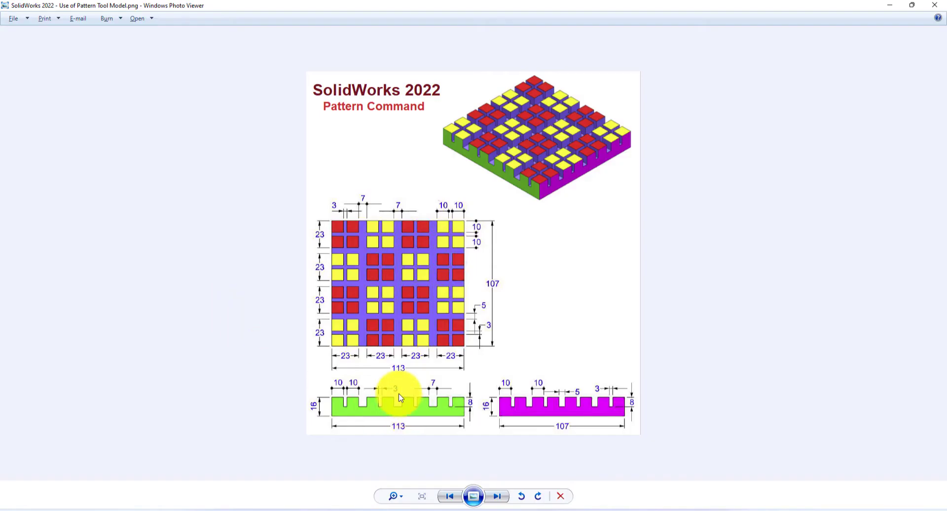
pyautogui.hotkey('alt', 'Tab')
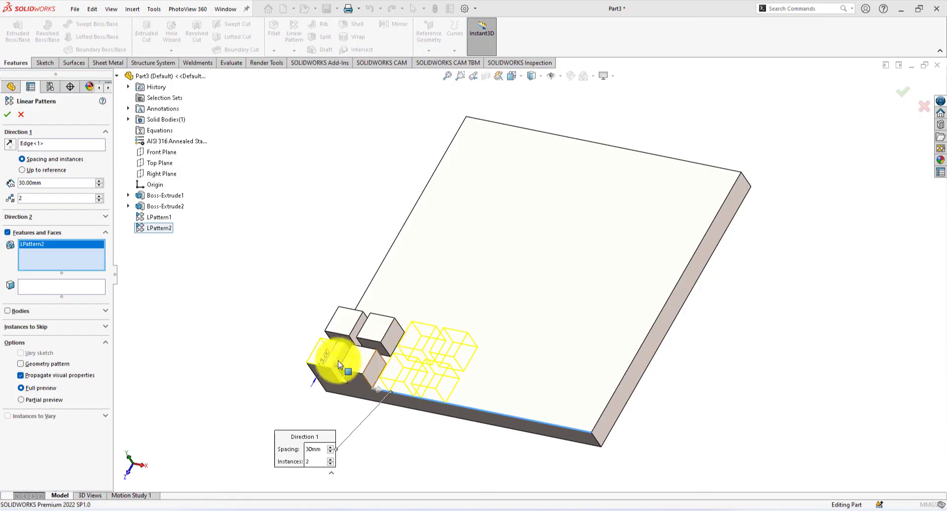
pyautogui.click(332, 461)
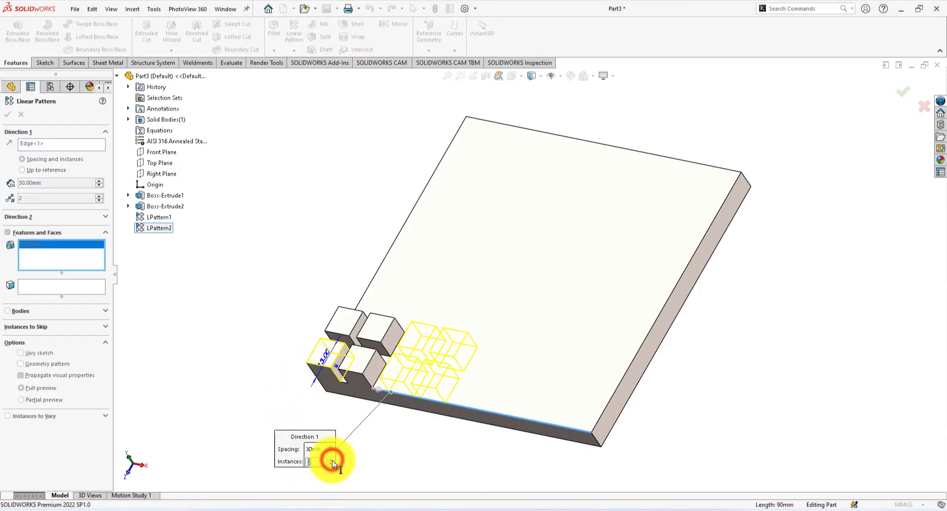
pyautogui.click(331, 459)
pyautogui.click(332, 460)
pyautogui.moveTo(447, 450); pyautogui.dragTo(425, 407, button='middle')
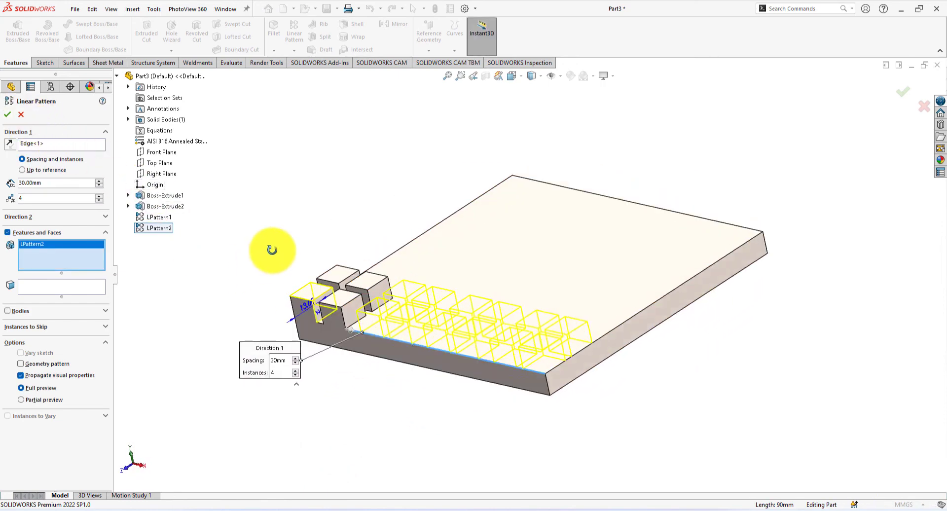
# Step: Enable Direction 2 using the plate's left edge as its reference
pyautogui.moveTo(277, 243); pyautogui.dragTo(319, 310, button='middle')
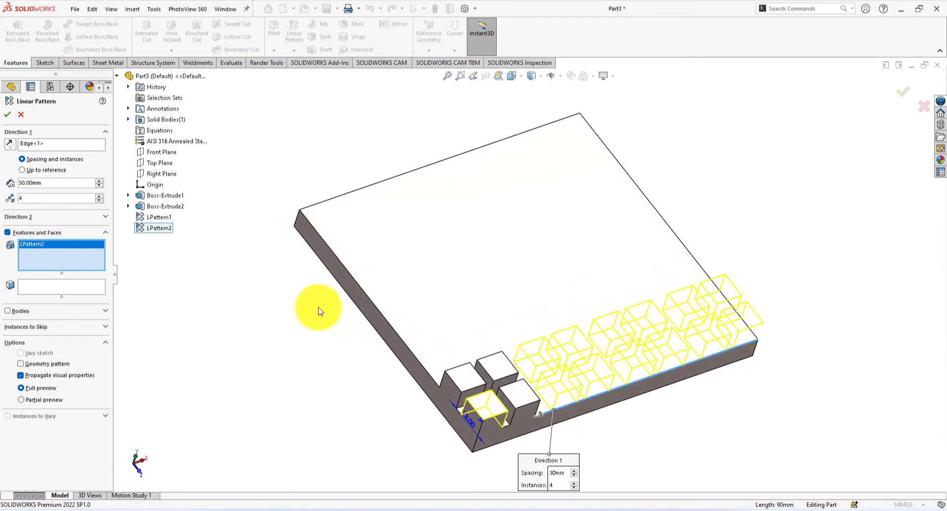
pyautogui.click(102, 217)
pyautogui.click(78, 230)
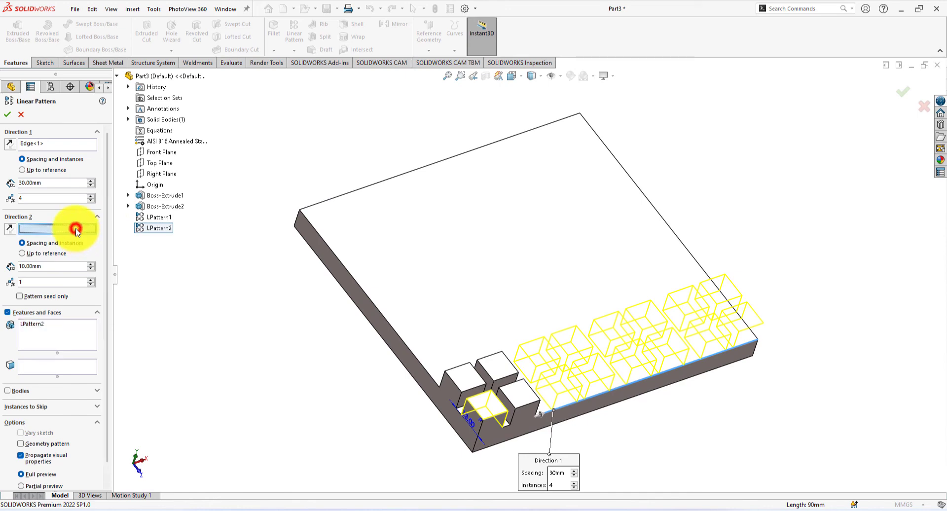
pyautogui.click(416, 356)
pyautogui.scroll(3, 314, 393)
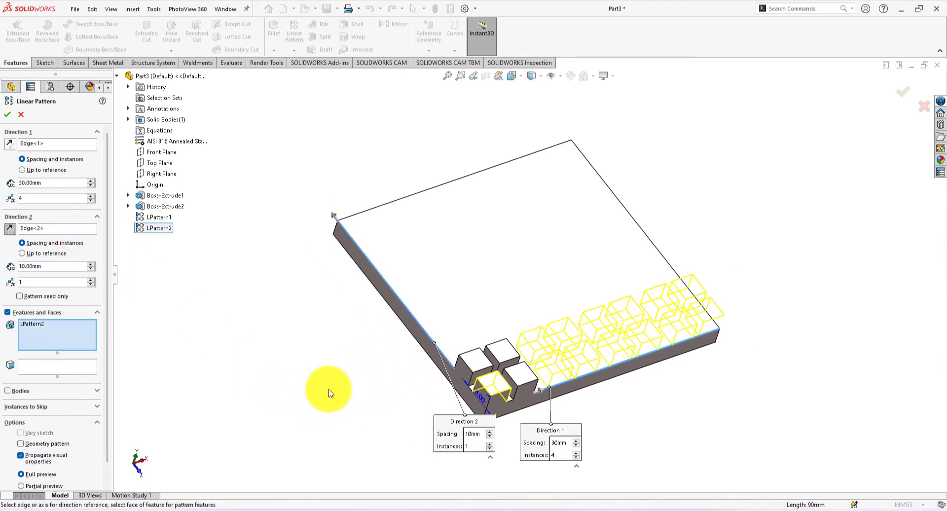
pyautogui.moveTo(348, 386); pyautogui.dragTo(349, 353, button='middle')
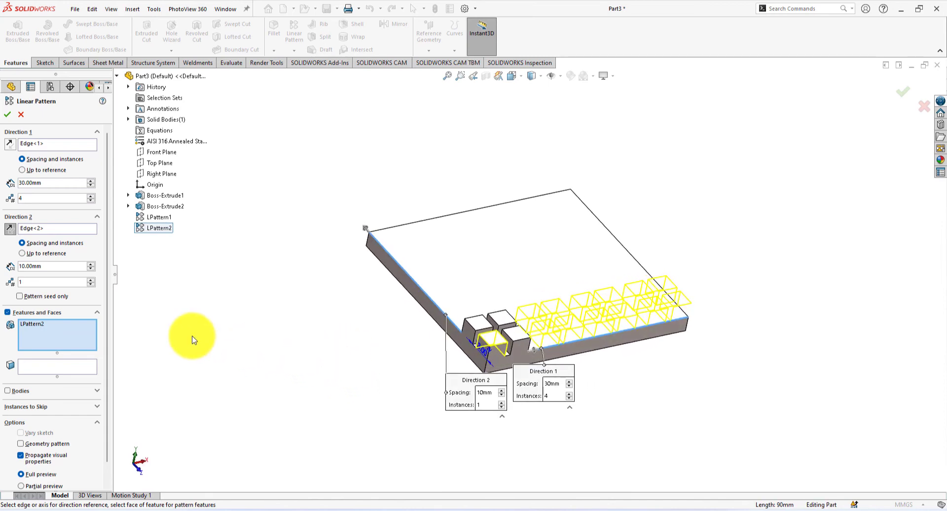
# Step: Change Direction 1 spacing to 28 mm (23+5) and raise Direction 2 instances to 4
pyautogui.hotkey('alt', 'Tab')
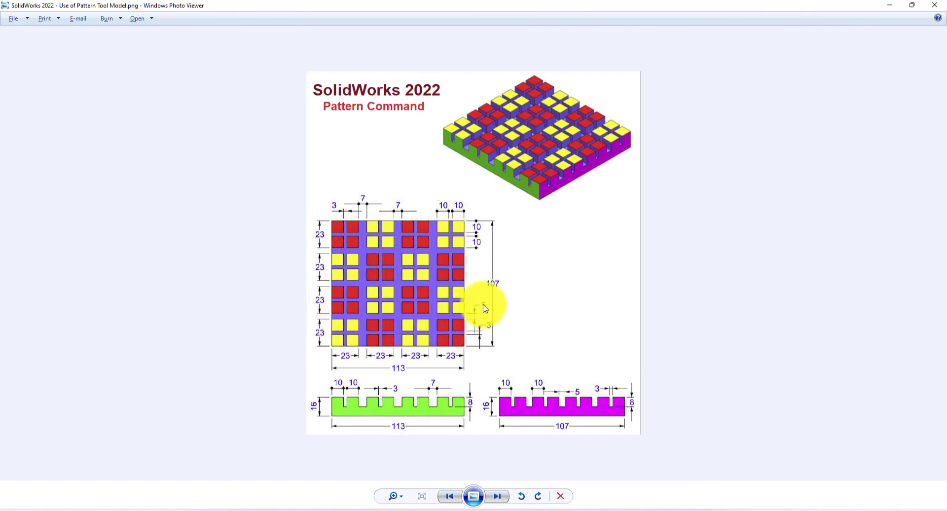
pyautogui.hotkey('alt', 'Tab')
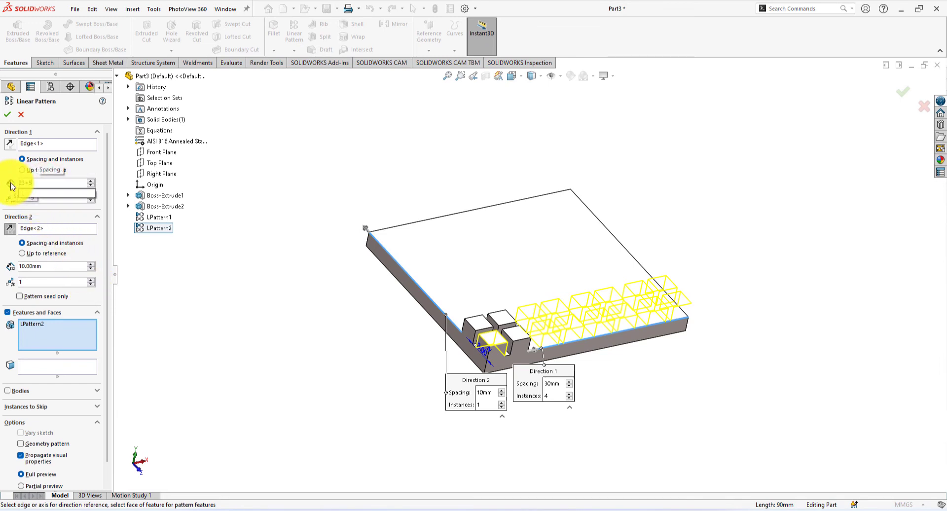
pyautogui.write('23+5')
pyautogui.press('Return')
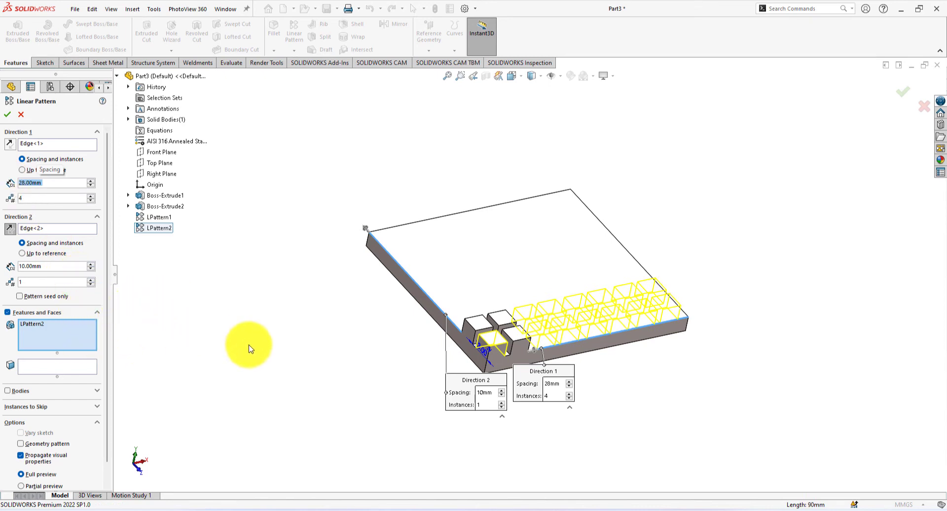
pyautogui.click(502, 402)
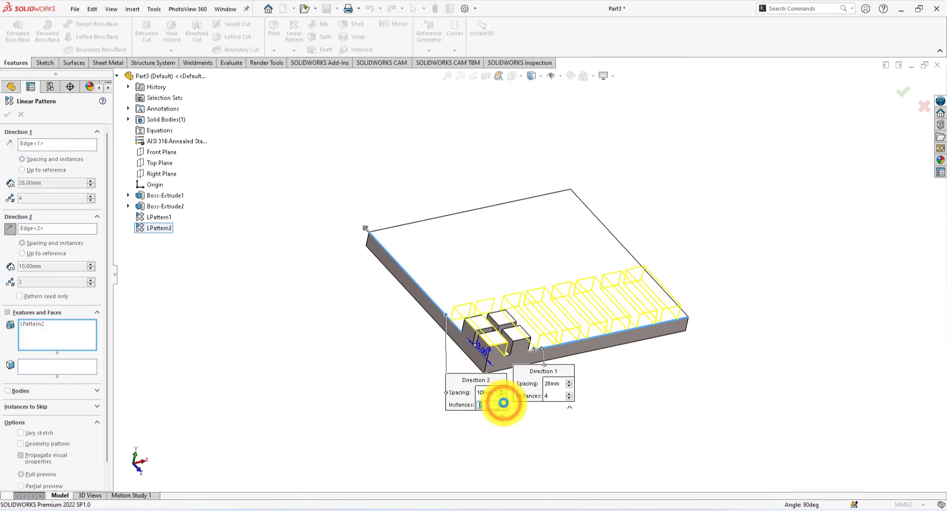
pyautogui.click(502, 402)
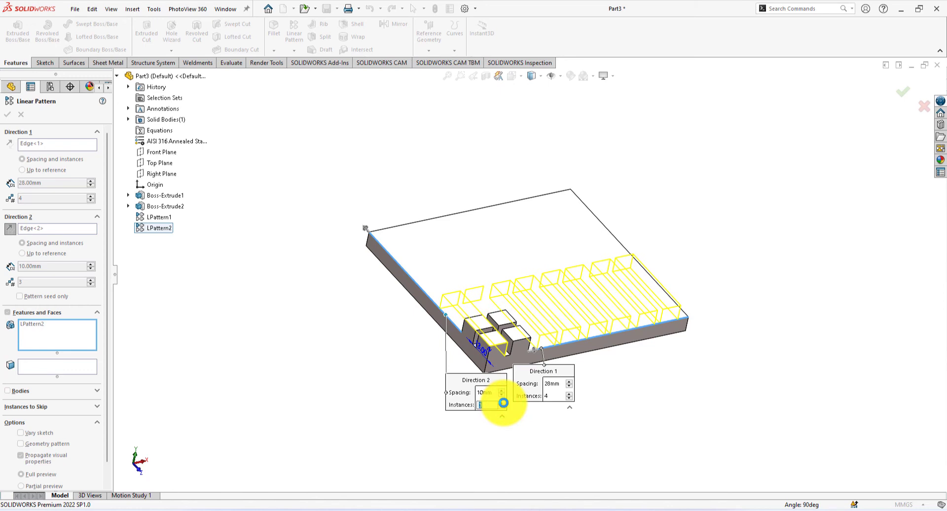
pyautogui.click(501, 403)
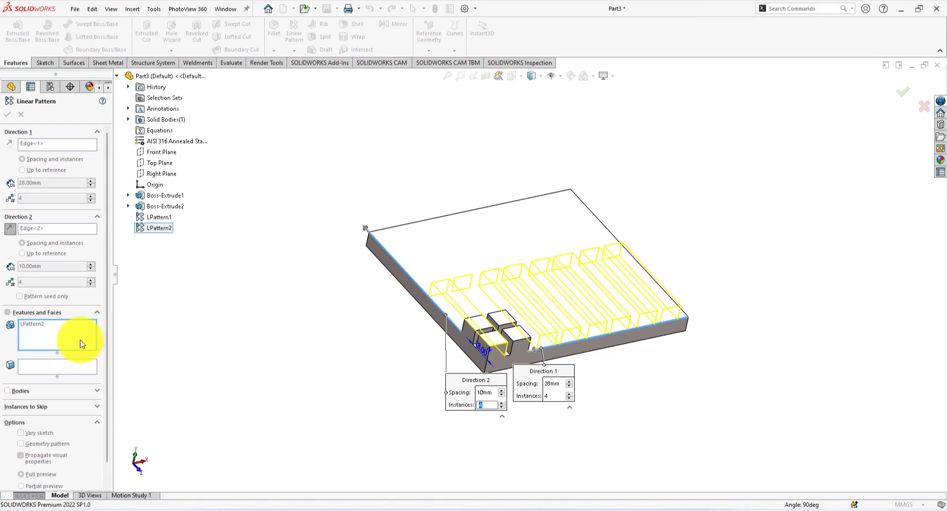
pyautogui.moveTo(301, 328); pyautogui.dragTo(336, 323, button='middle')
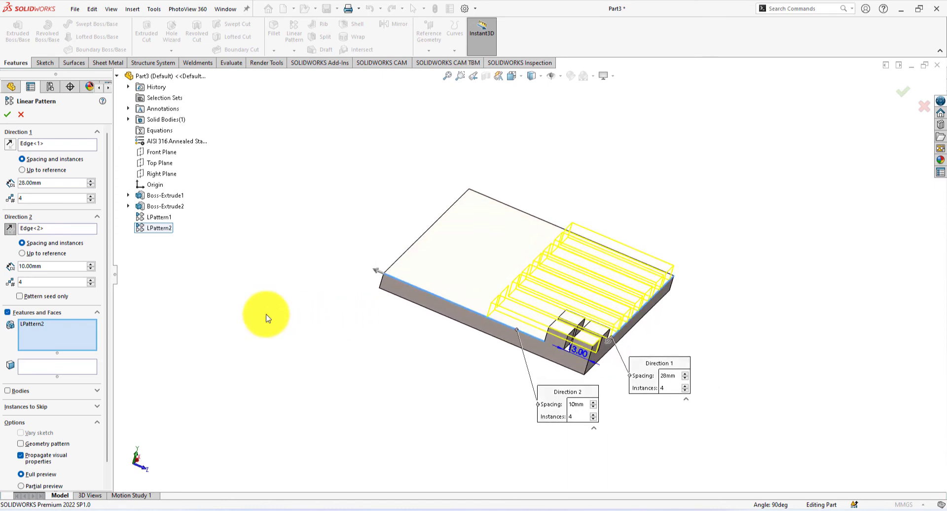
# Step: Set Direction 1 spacing to 30 mm (23+7) and Direction 2 spacing to 28 mm
pyautogui.hotkey('alt', 'Tab')
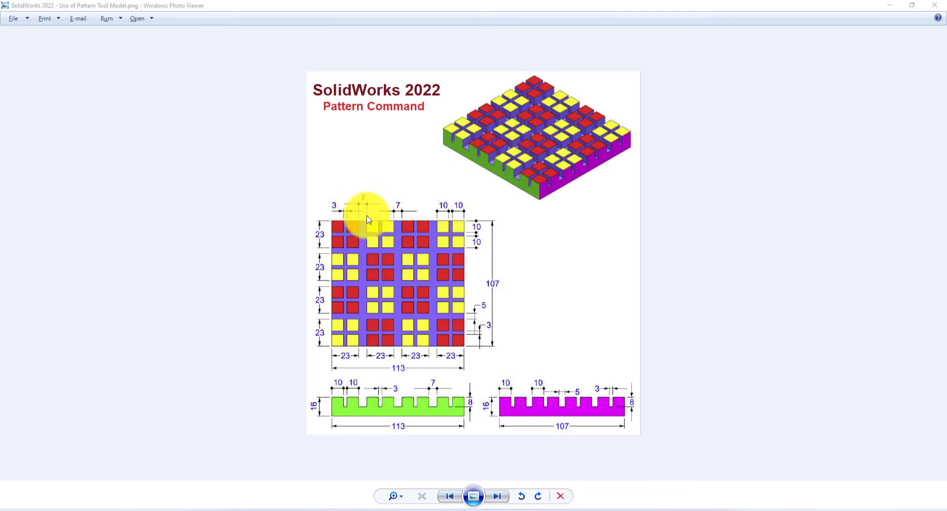
pyautogui.hotkey('alt', 'Tab')
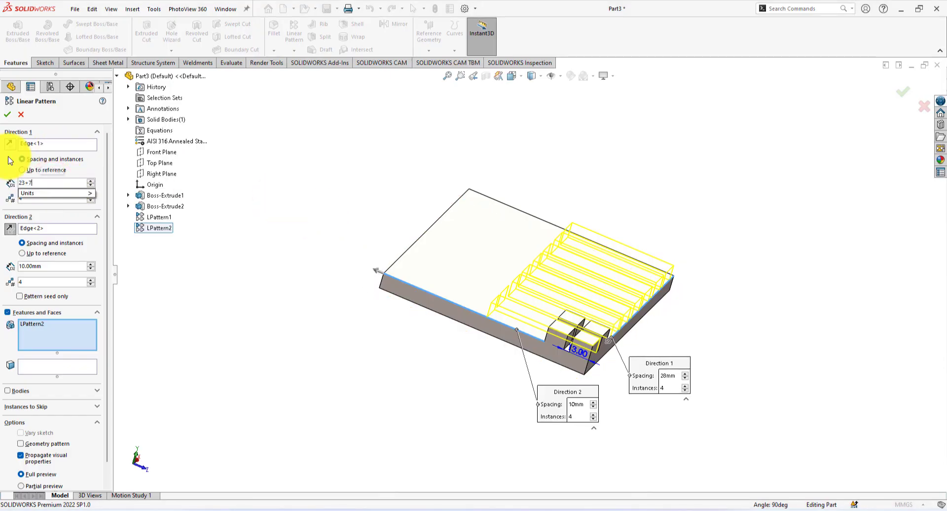
pyautogui.write('23+7')
pyautogui.press('Return')
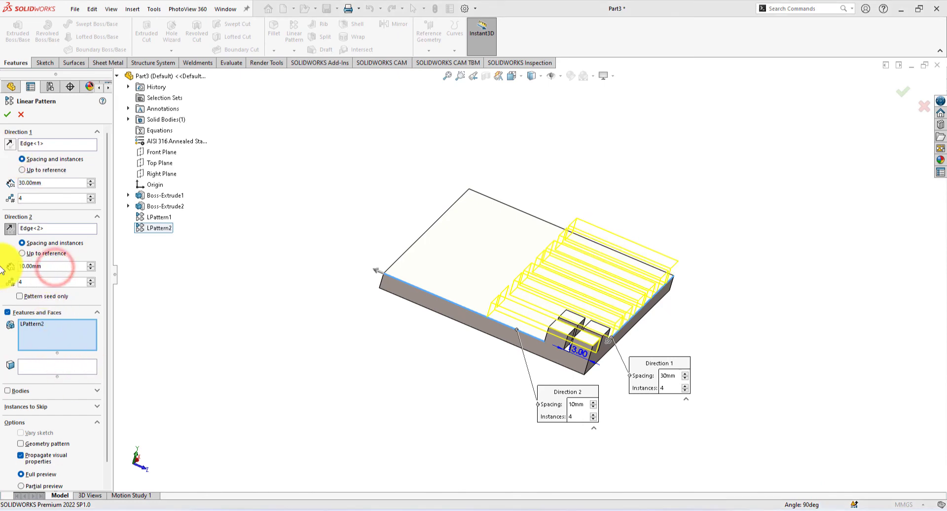
pyautogui.hotkey('alt', 'Tab')
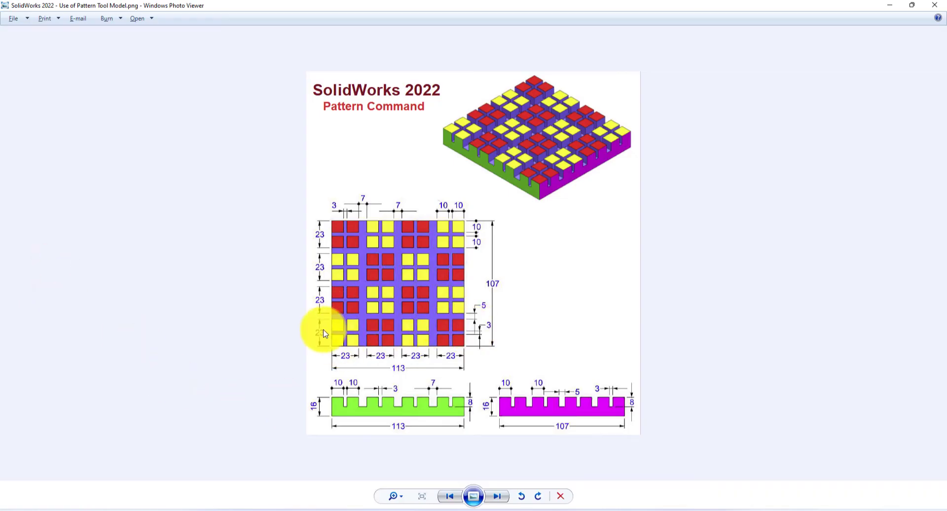
pyautogui.hotkey('alt', 'Tab')
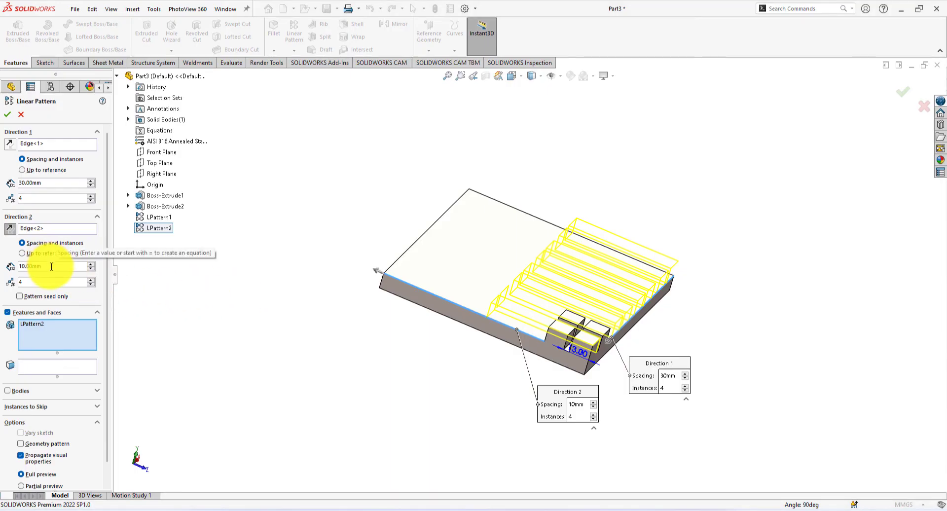
pyautogui.moveTo(51, 266); pyautogui.dragTo(6, 266)
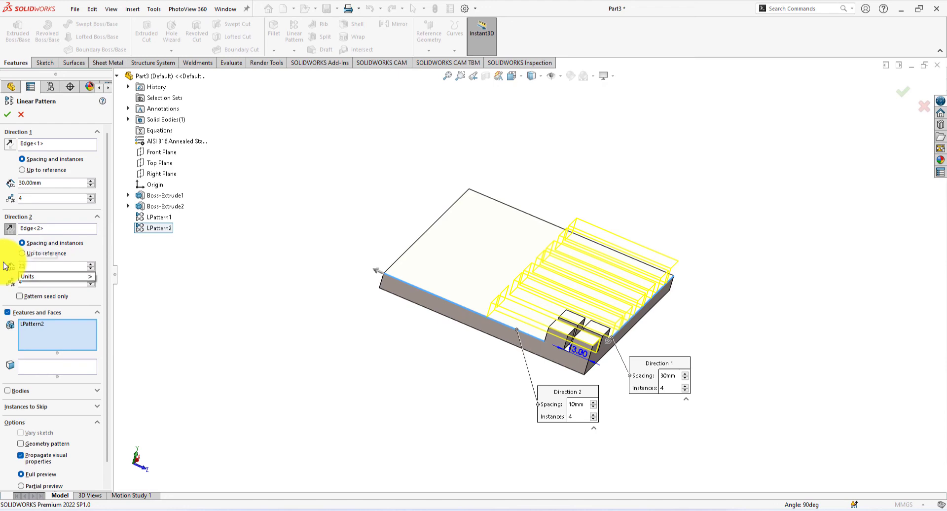
pyautogui.write('28')
pyautogui.press('Return')
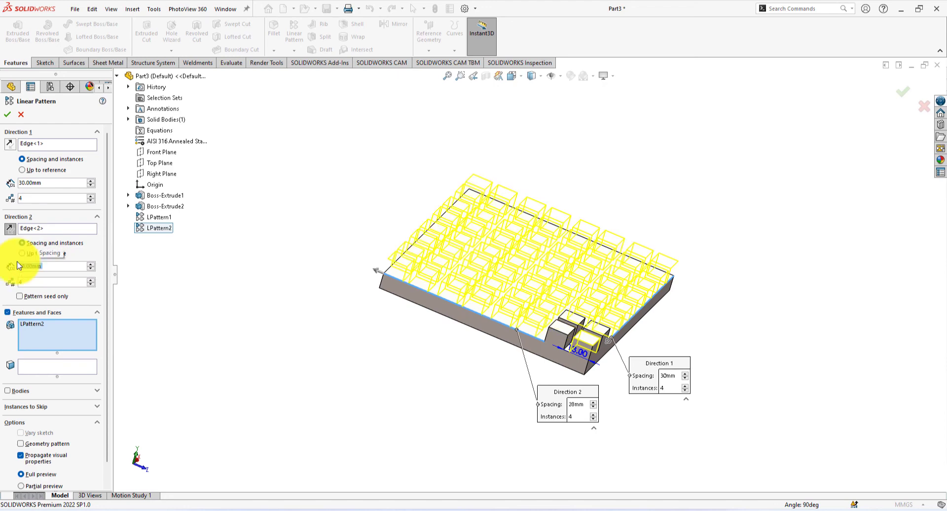
pyautogui.moveTo(226, 309); pyautogui.dragTo(321, 319, button='middle')
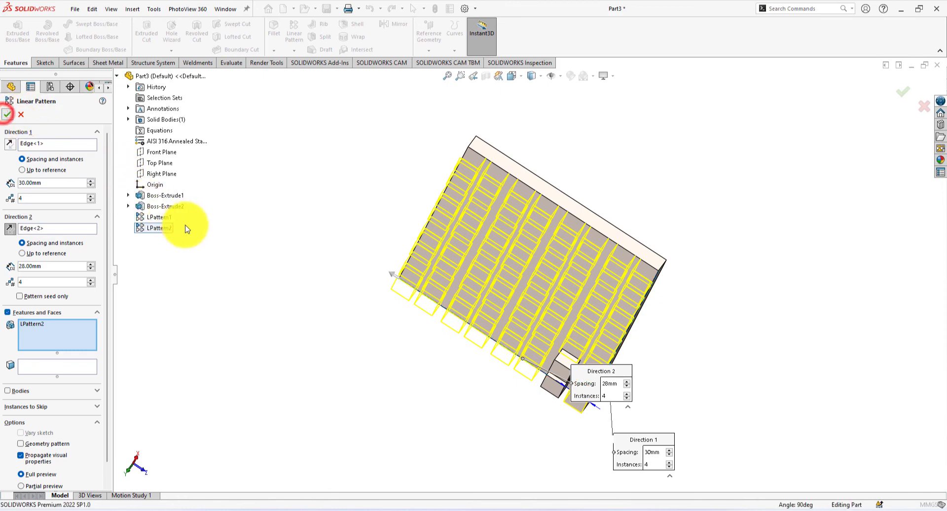
# Step: Accept LPattern3, then view the finished block grid in isometric and orbit it
pyautogui.click(6, 115)
pyautogui.click(247, 234)
pyautogui.press('space')
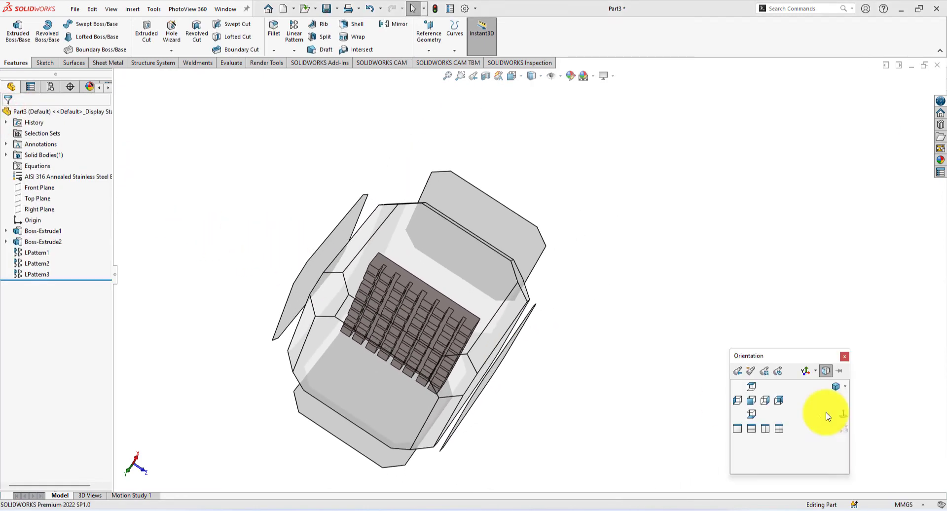
pyautogui.click(840, 387)
pyautogui.click(612, 428)
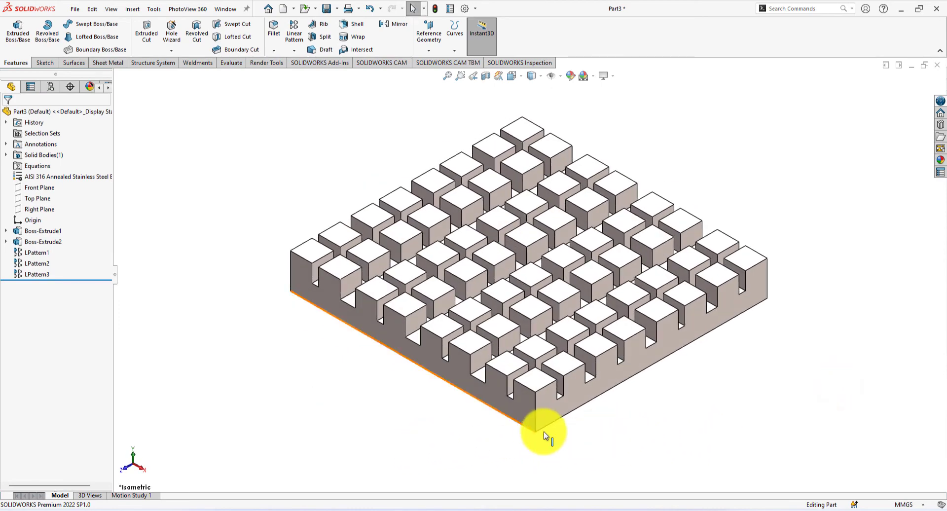
pyautogui.moveTo(612, 429); pyautogui.dragTo(594, 441, button='middle')
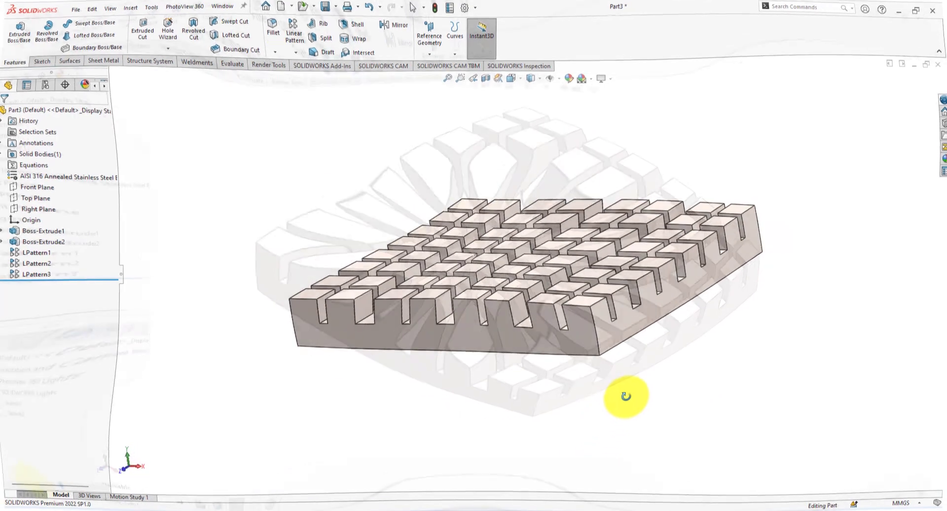